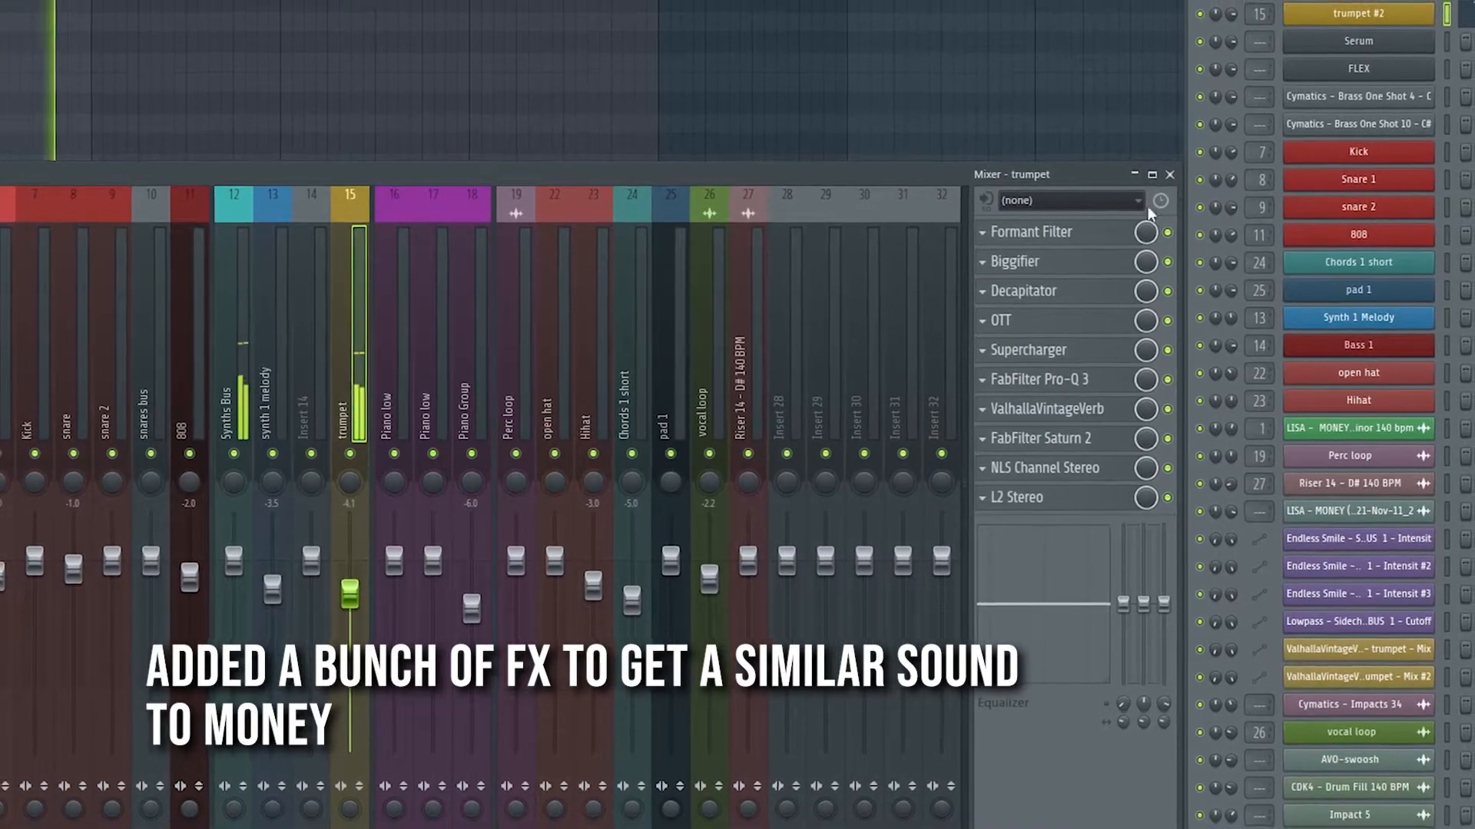
Step: Put away the trumpet track's mixer and show the Kontakt instruments of both Piano low channels
click(1170, 174)
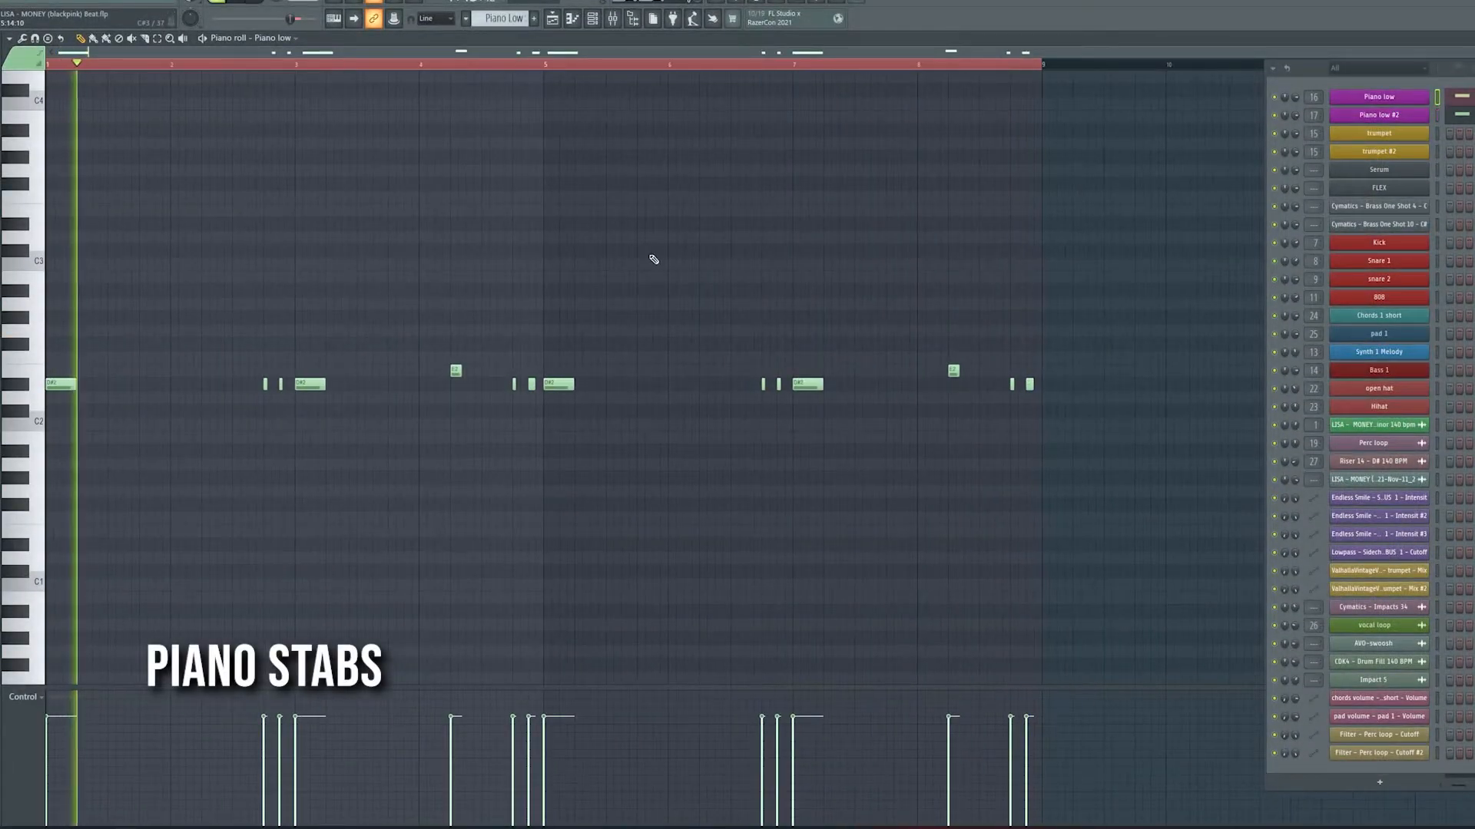
click(1396, 98)
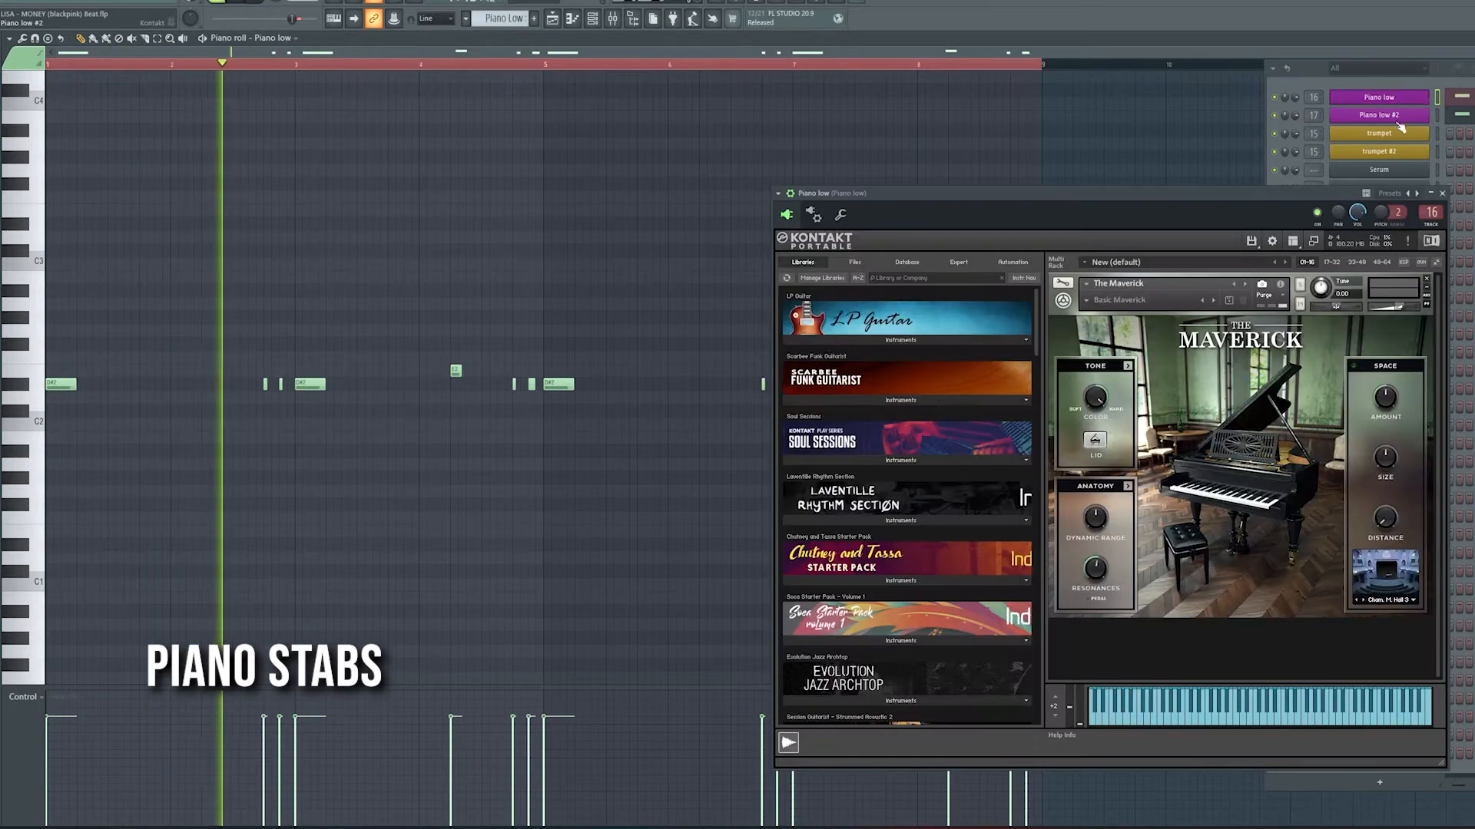
click(1405, 119)
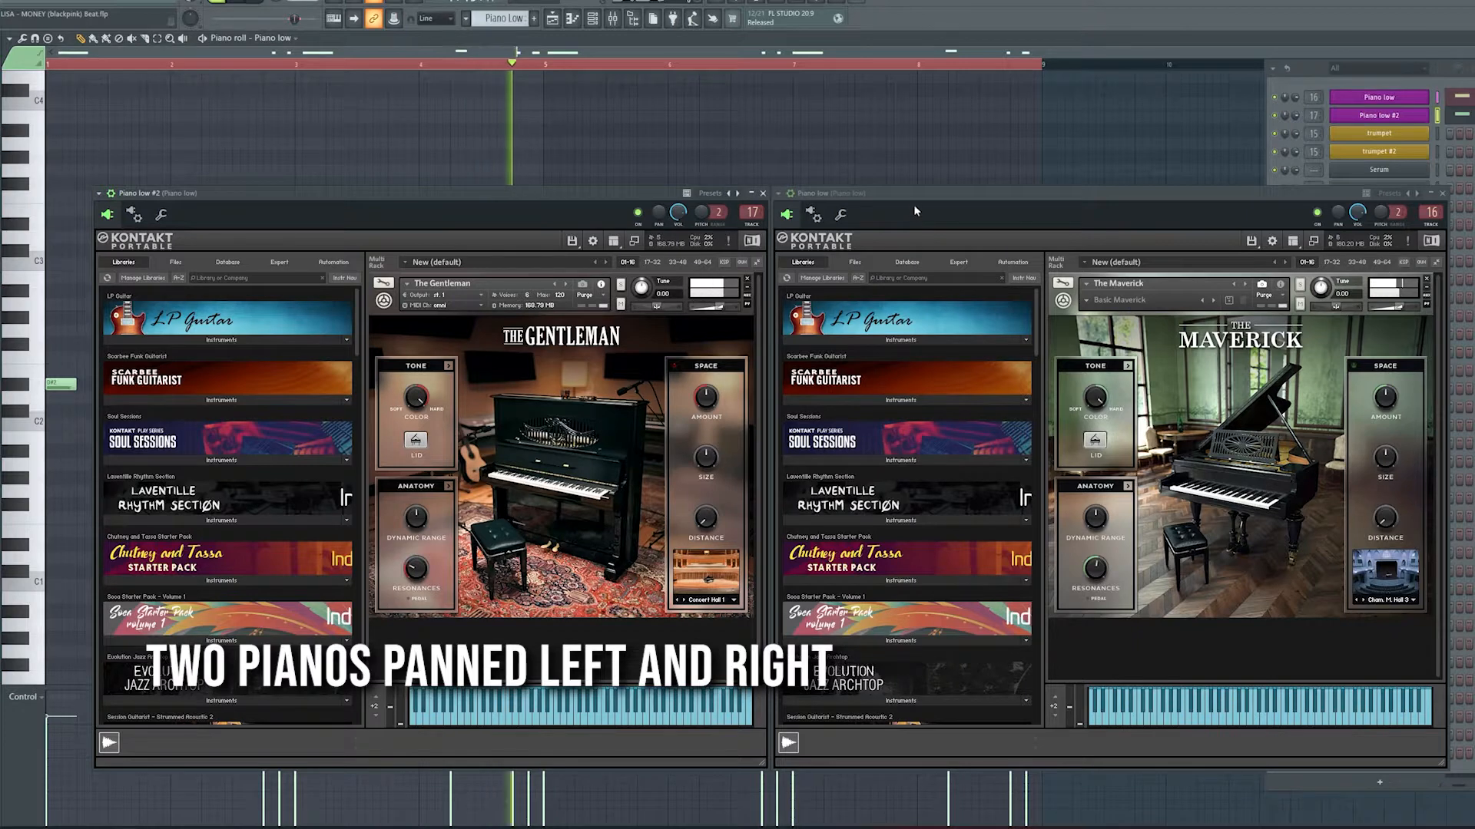
Step: Show the Piano Group mixer track and inspect its FabFilter Pro-Q 3 equalizer and FabFilter Pro-G gate
click(612, 19)
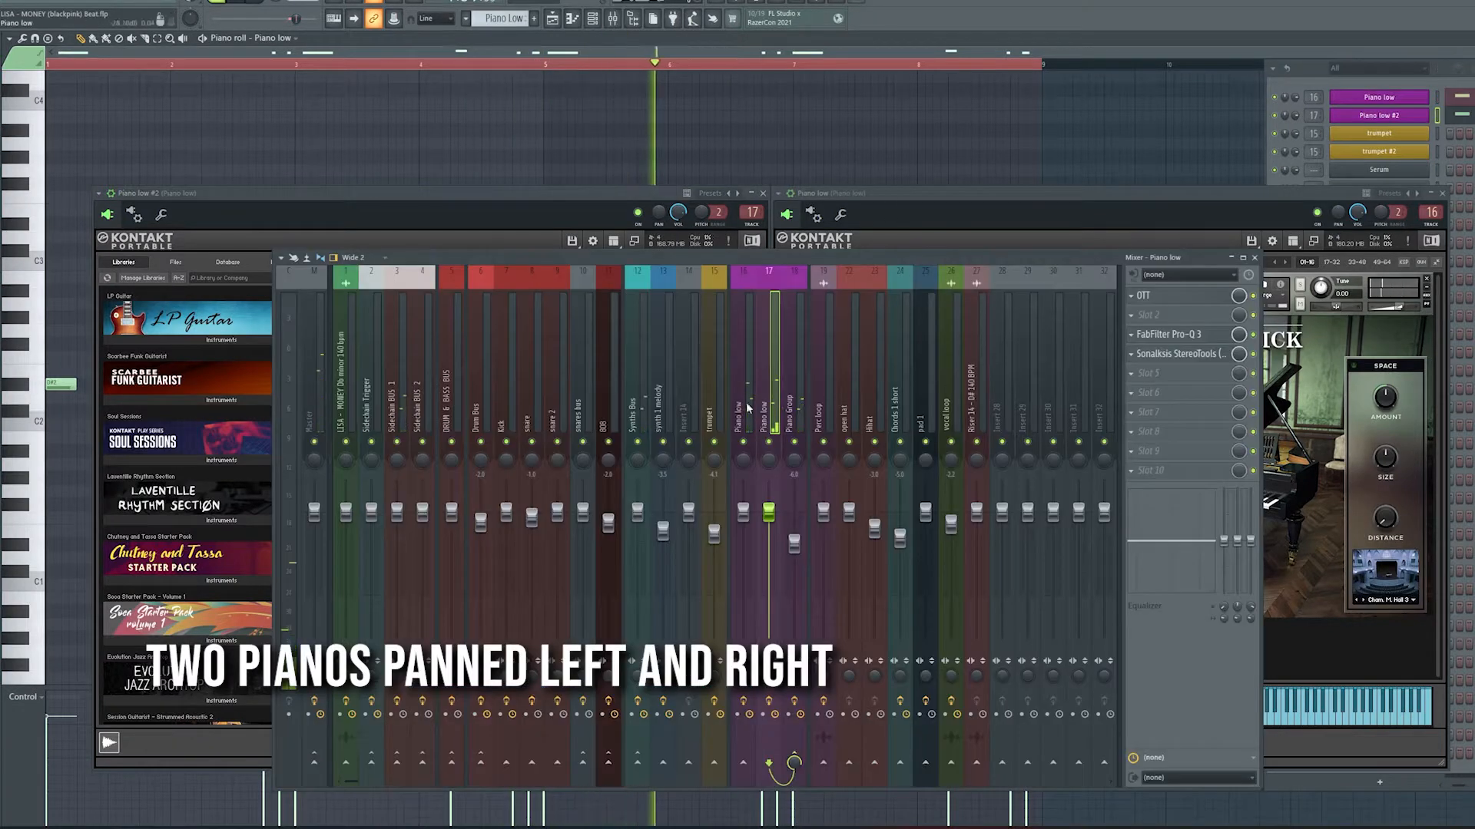
click(788, 407)
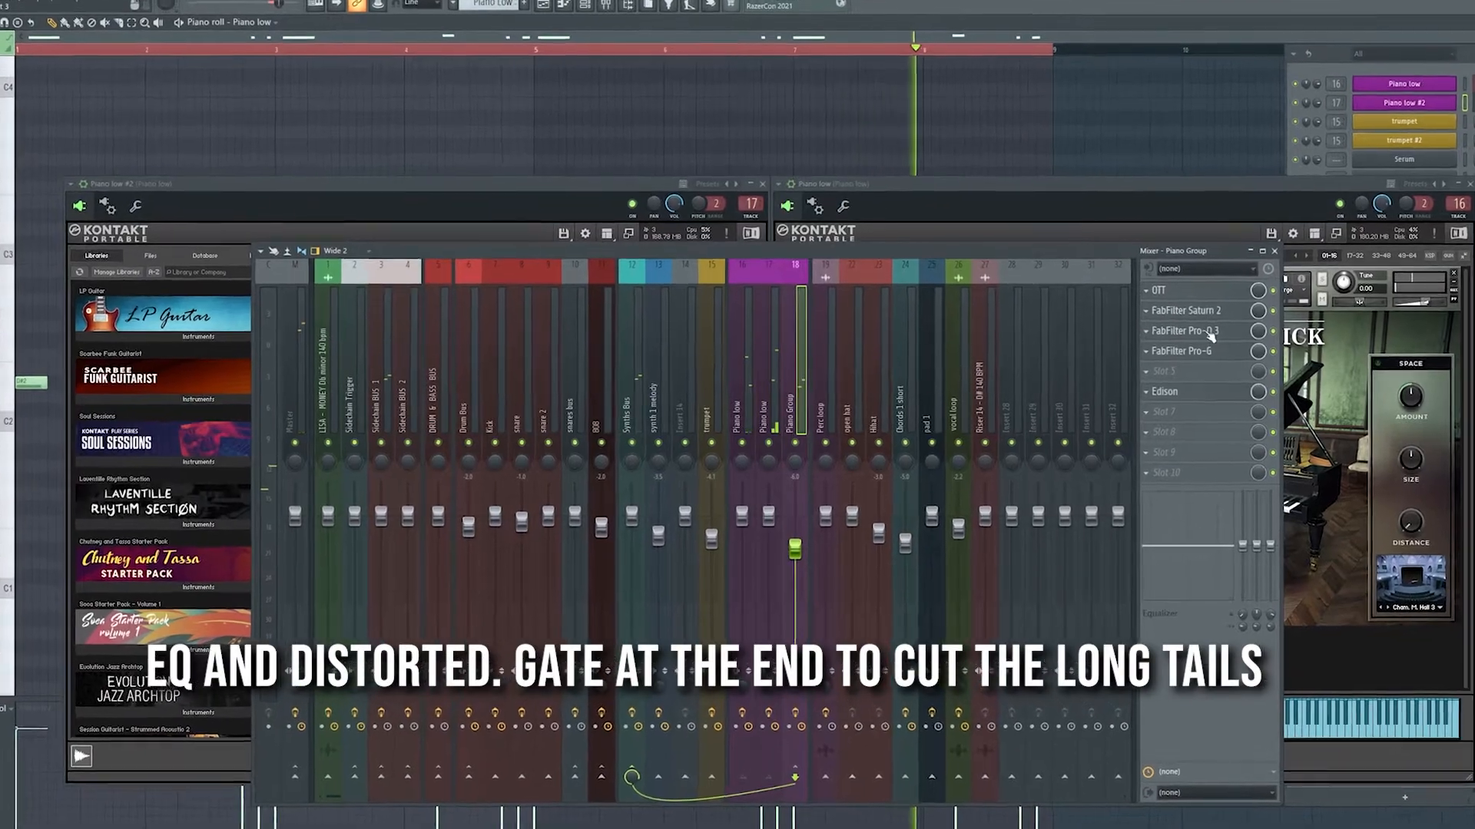
click(1193, 336)
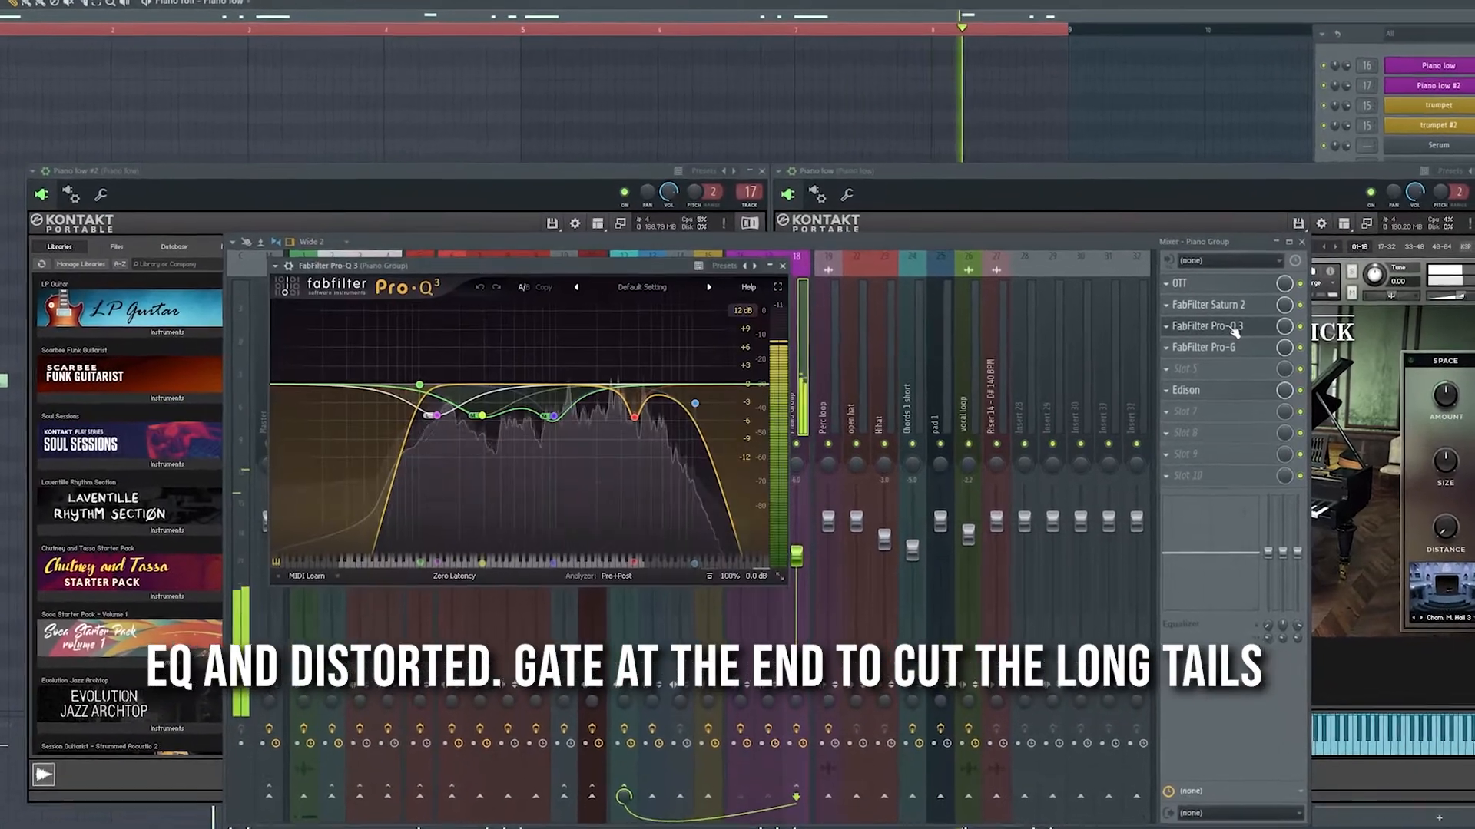
click(1235, 330)
click(1221, 348)
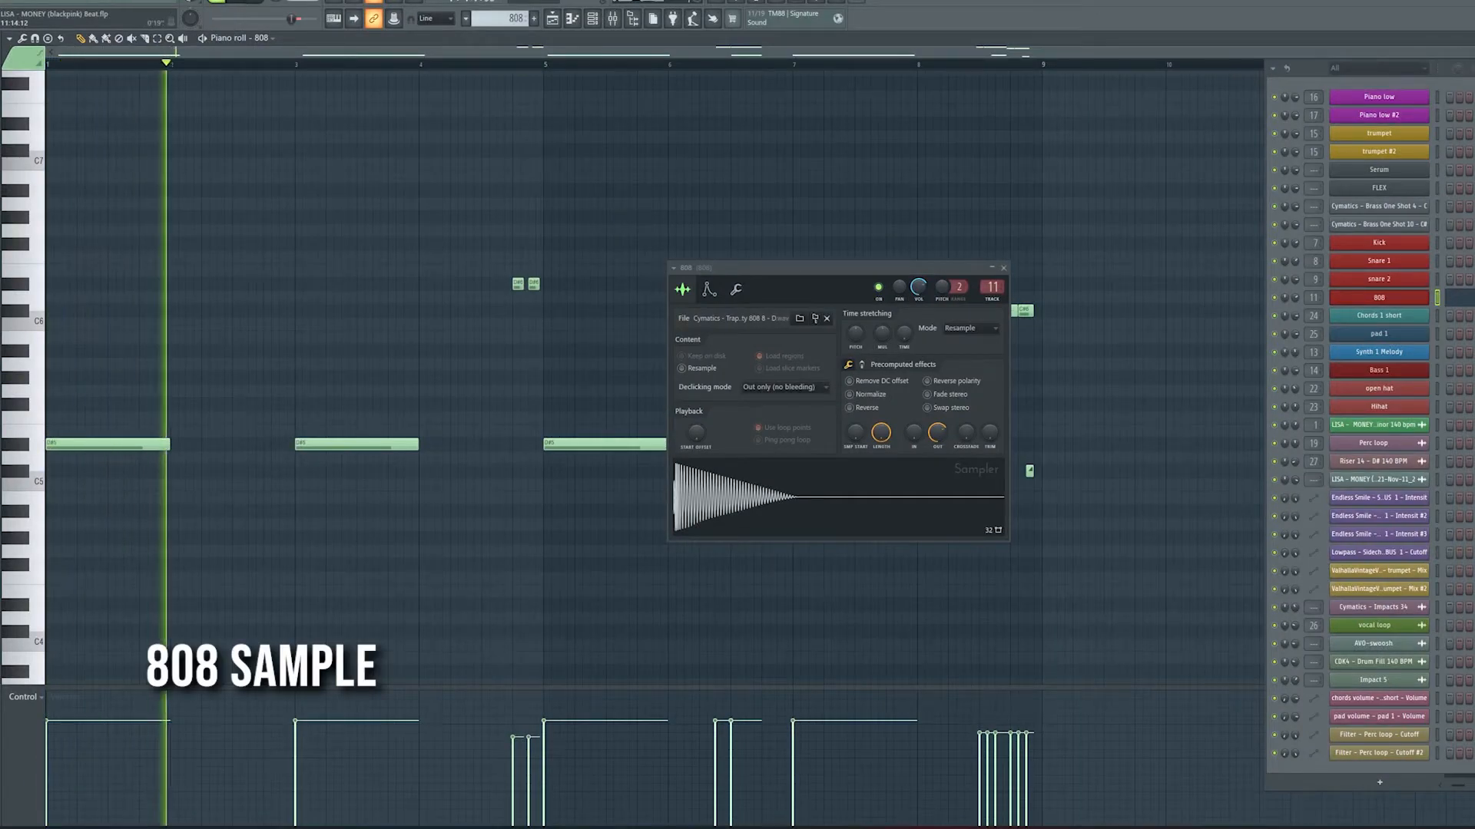
Step: Put away the 808 sampler and inspect the Pro-Q 3 and L2 Stereo effects on the 808 mixer track
drag(910, 273, 864, 176)
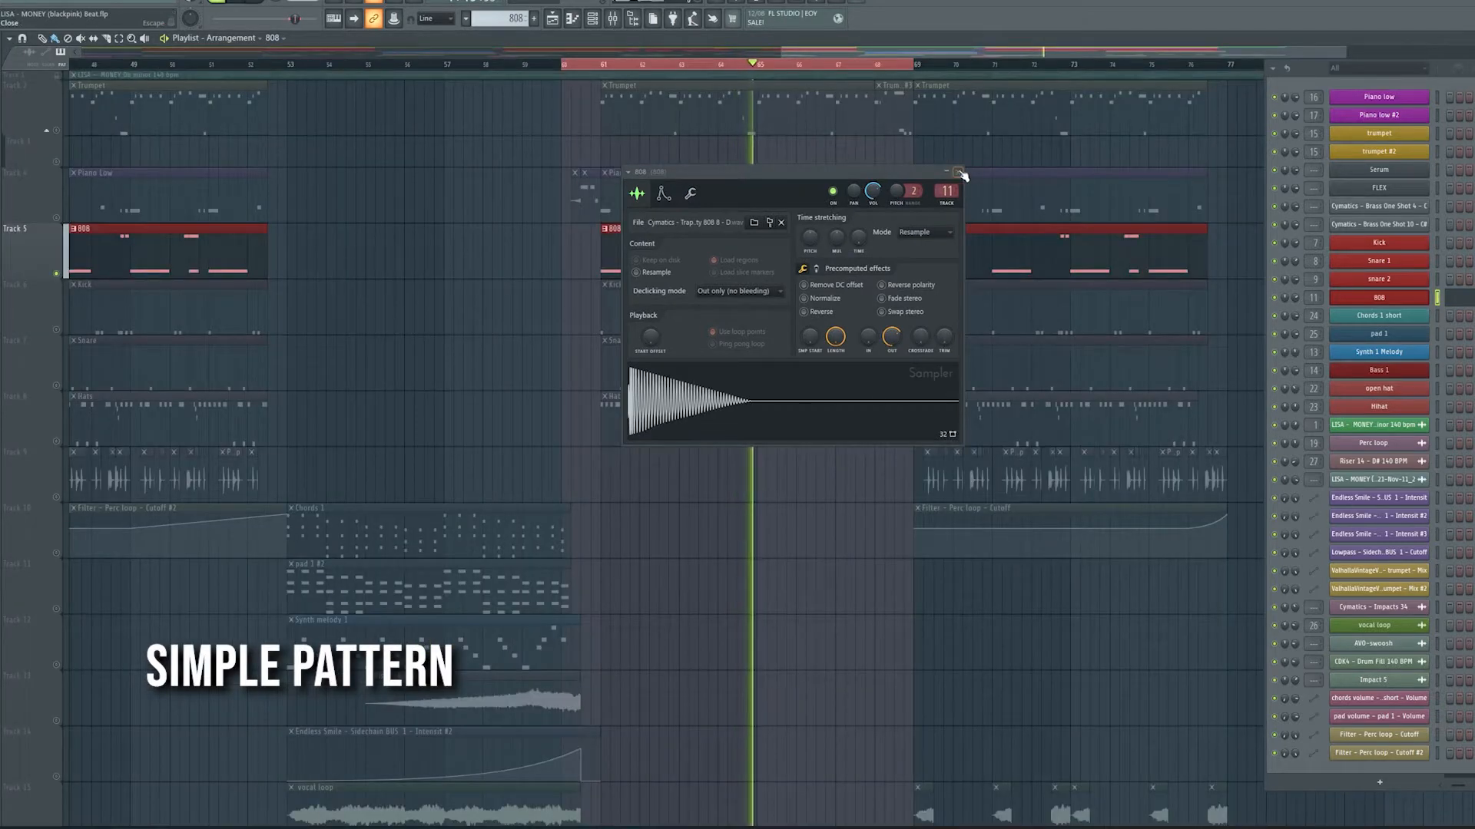
click(958, 172)
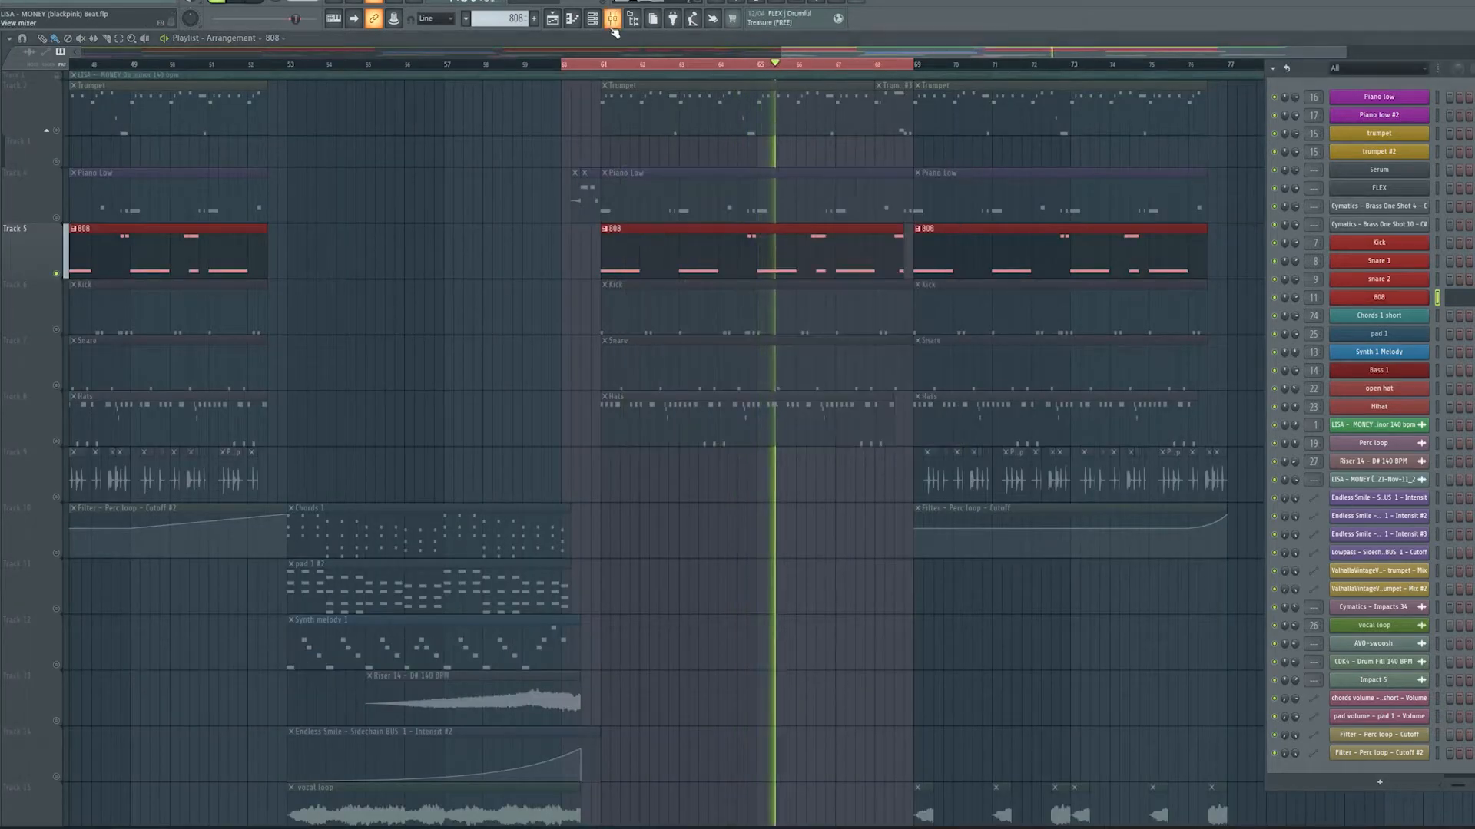
key(F9)
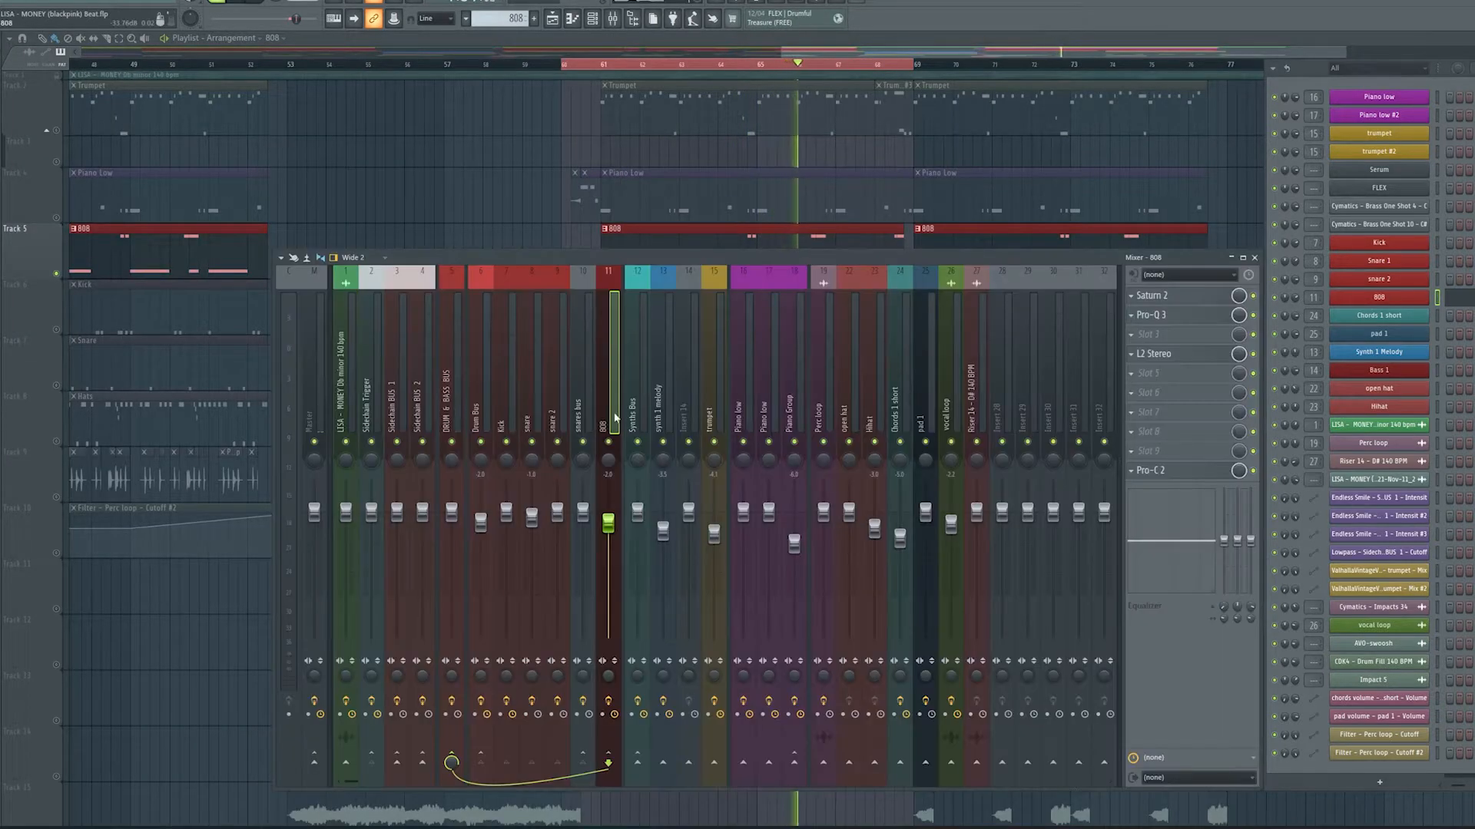
click(1187, 316)
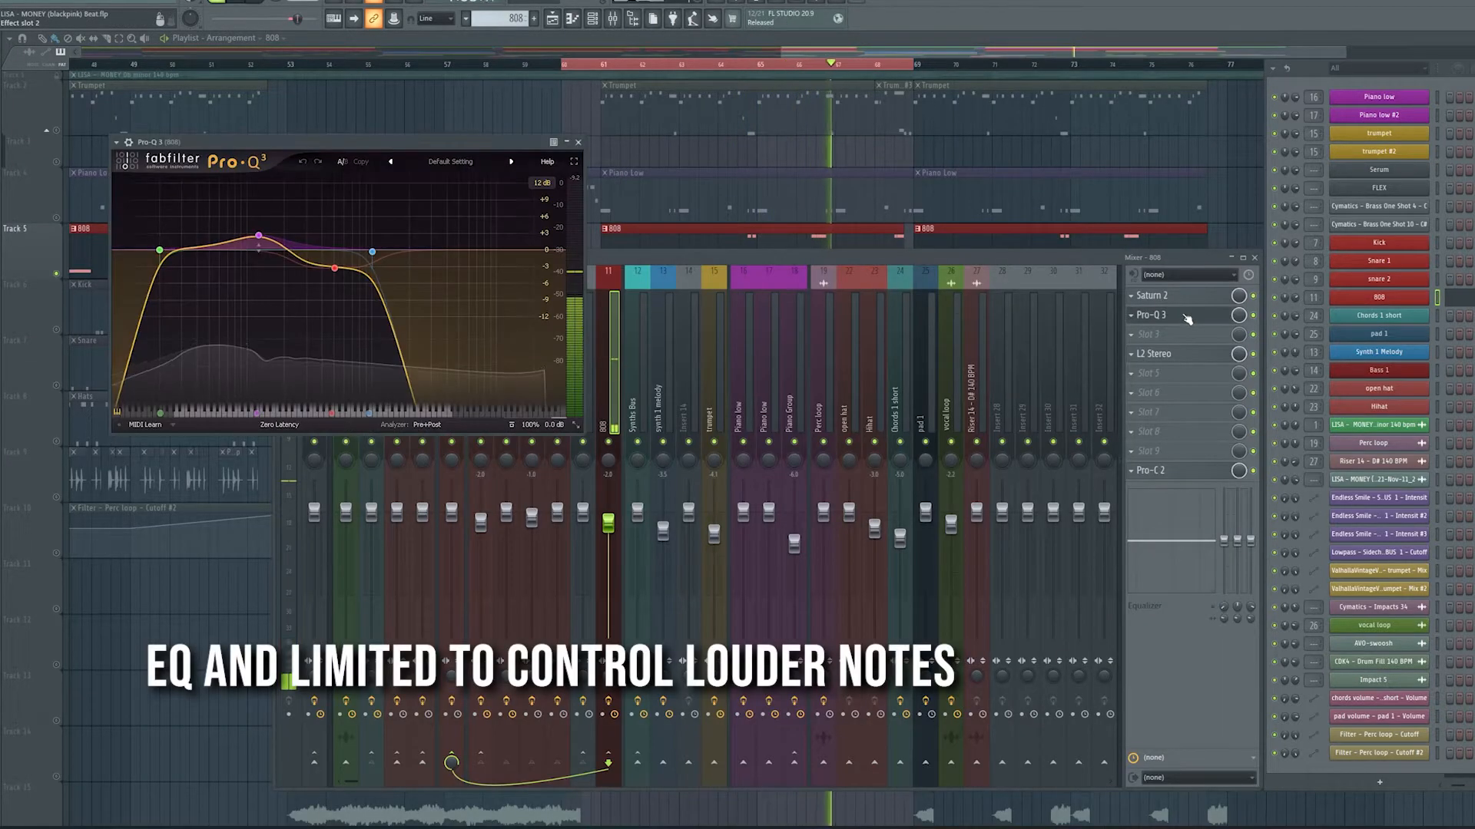
click(1169, 358)
drag(369, 502, 511, 376)
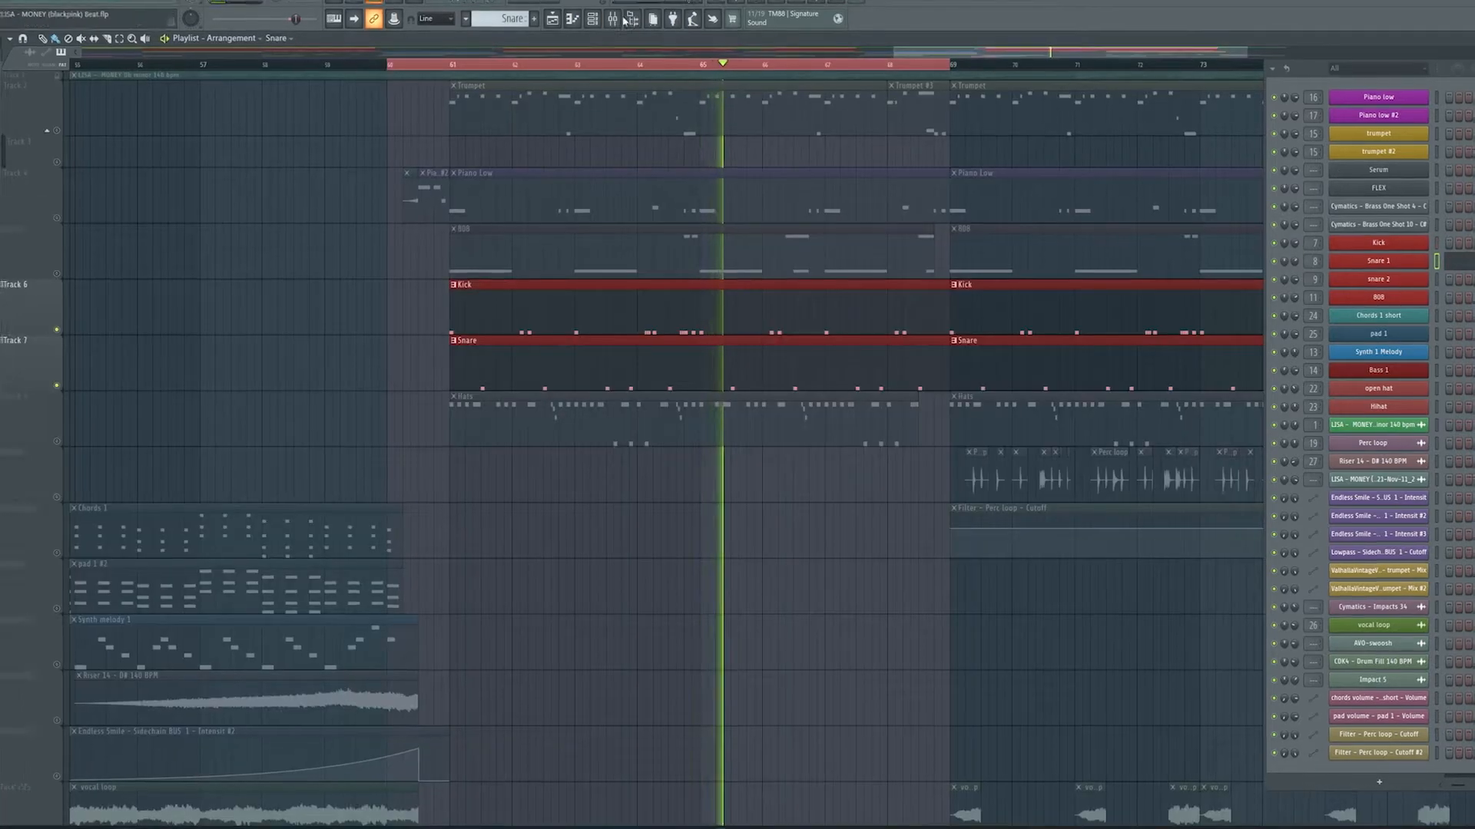
Step: Show the mixer and inspect the Pro-Q 3 equalizer on the Kick track
click(624, 20)
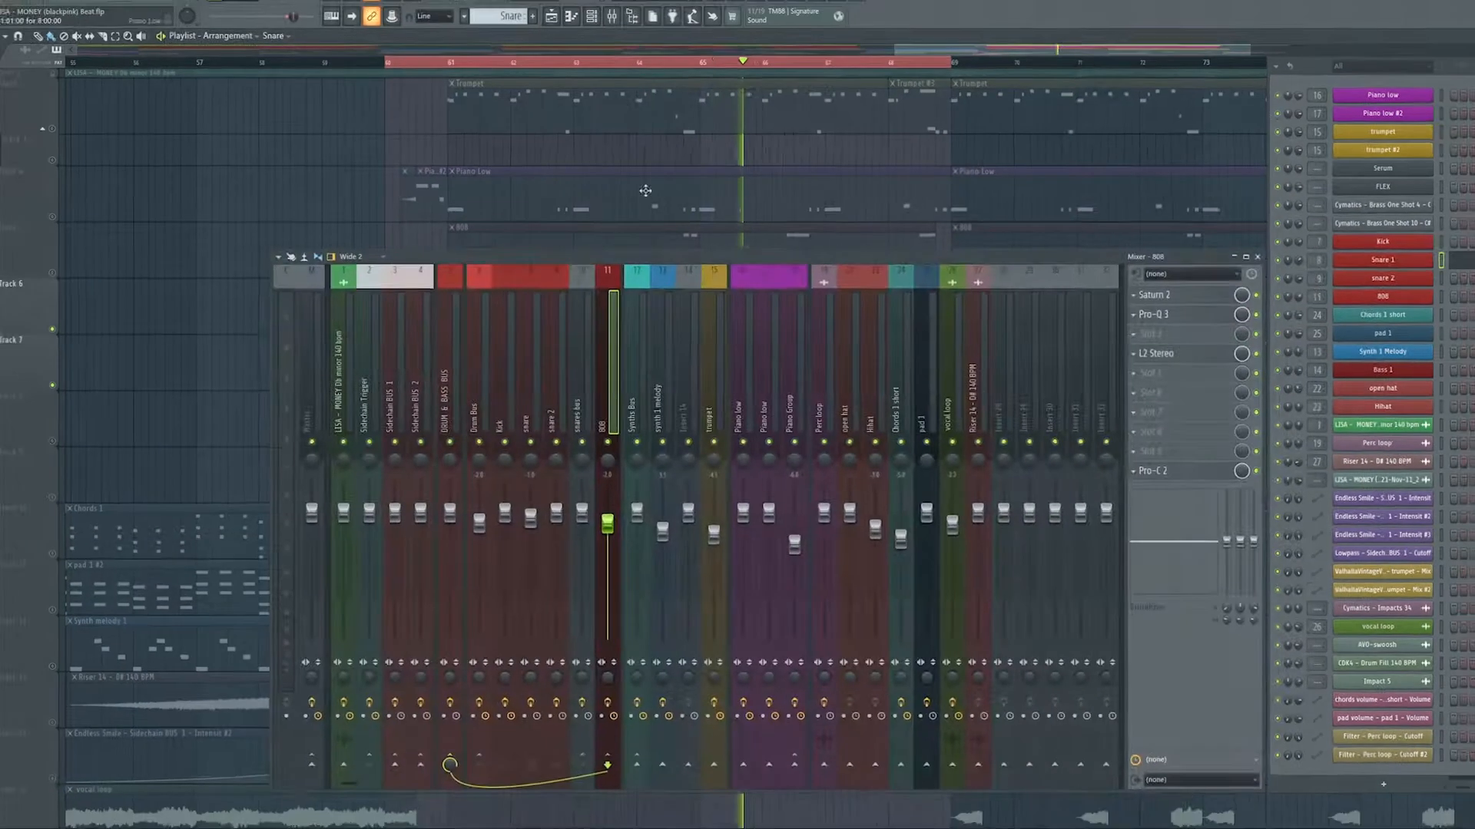
click(484, 407)
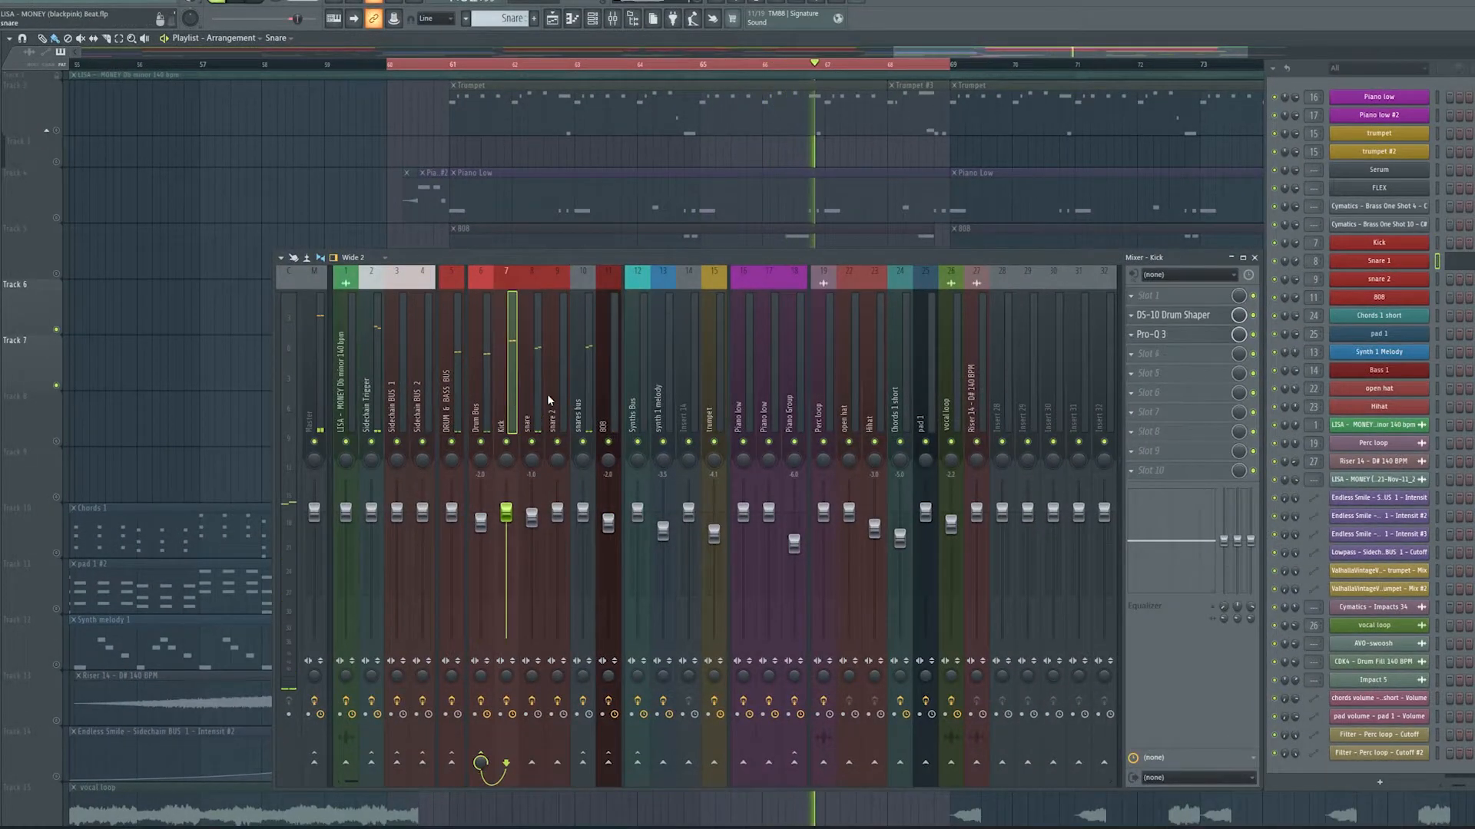
click(1173, 335)
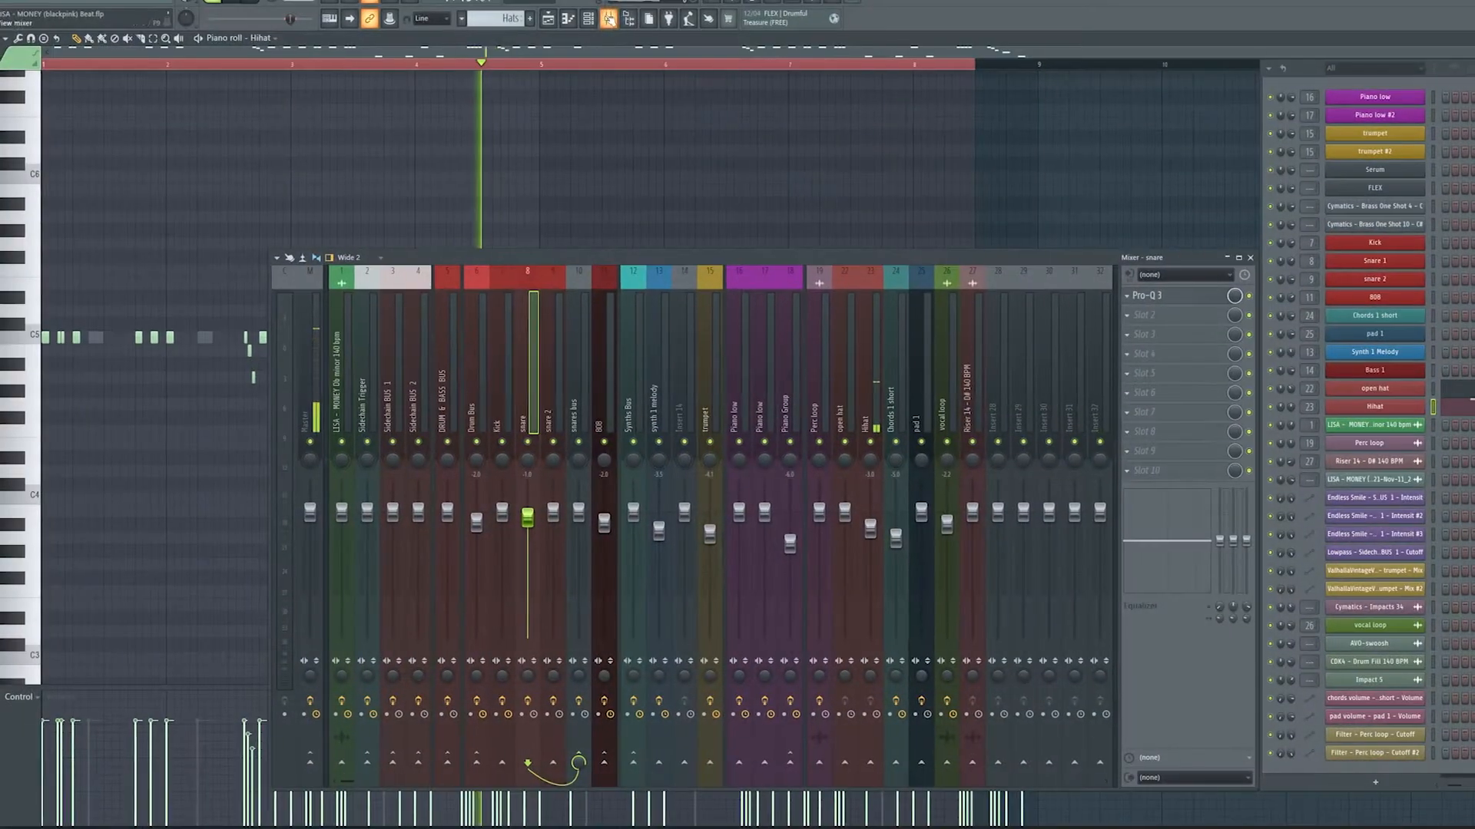
Step: Inspect the Hihat and open hat tracks in the mixer
click(874, 373)
click(842, 403)
click(849, 402)
click(1224, 259)
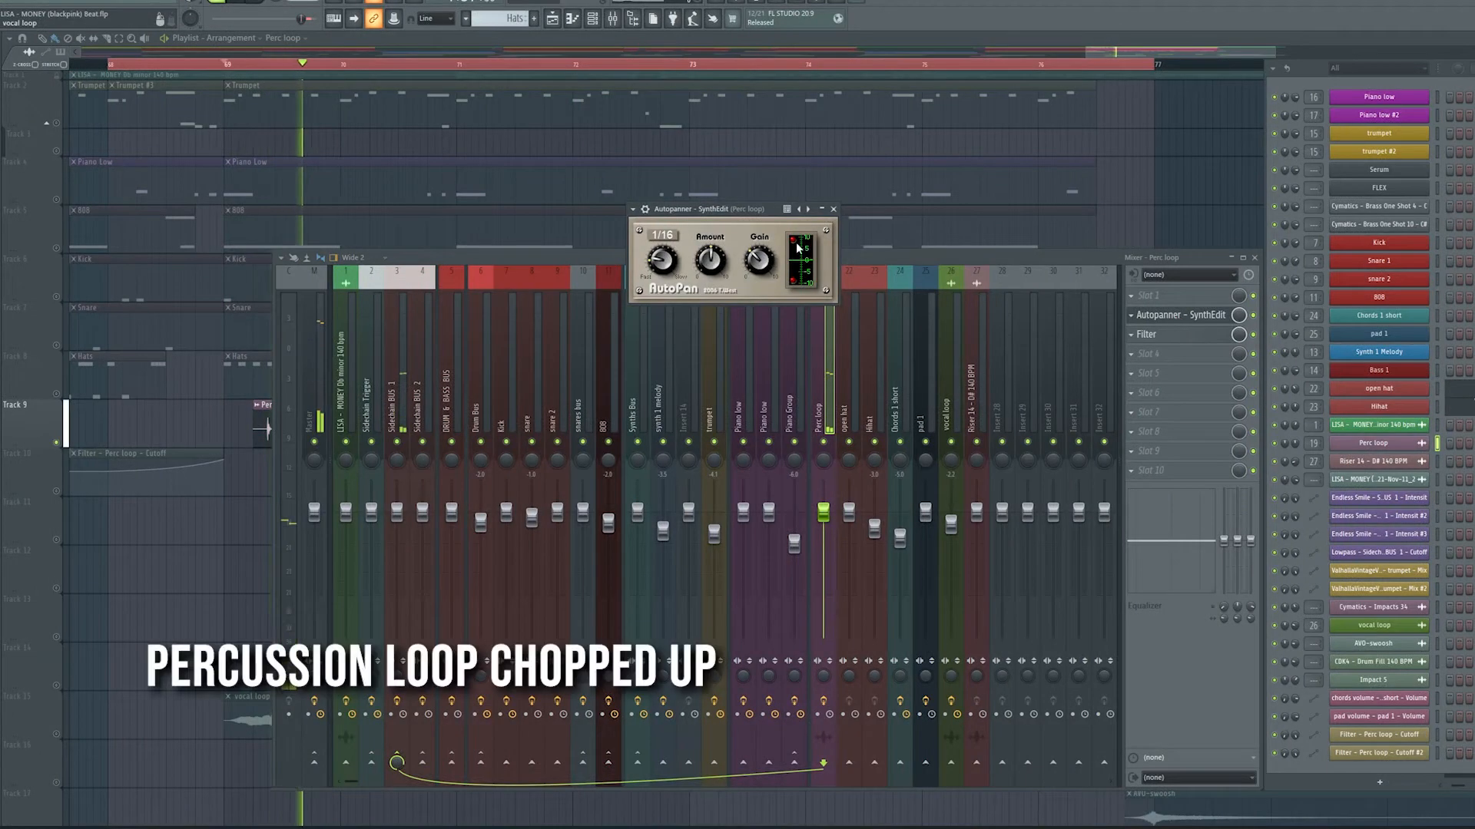
Step: Close the mixer, move the Perc loop's Autopanner below its chopped clips to view them, and close the plugin
click(1254, 259)
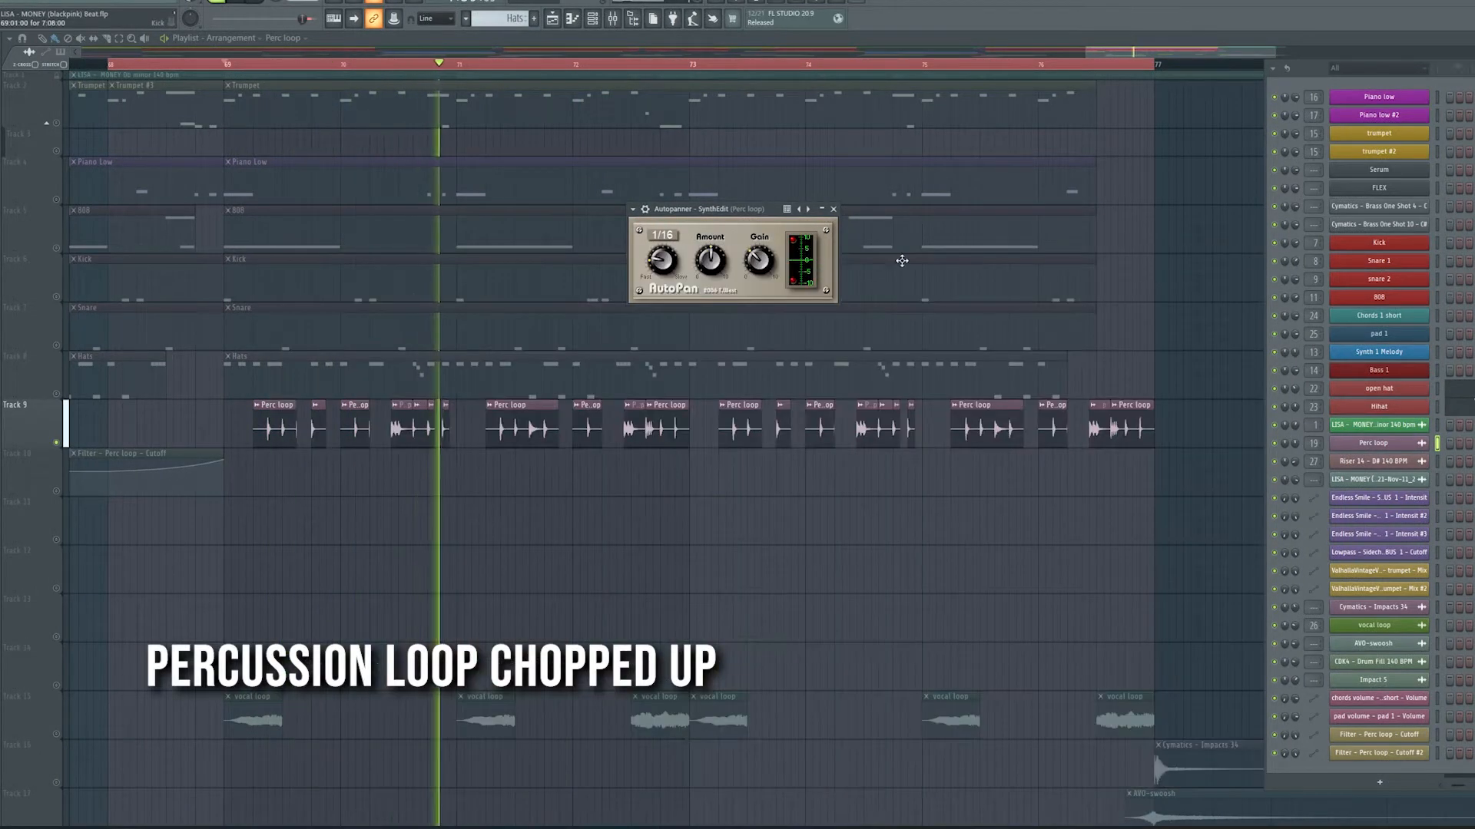
drag(747, 211, 656, 486)
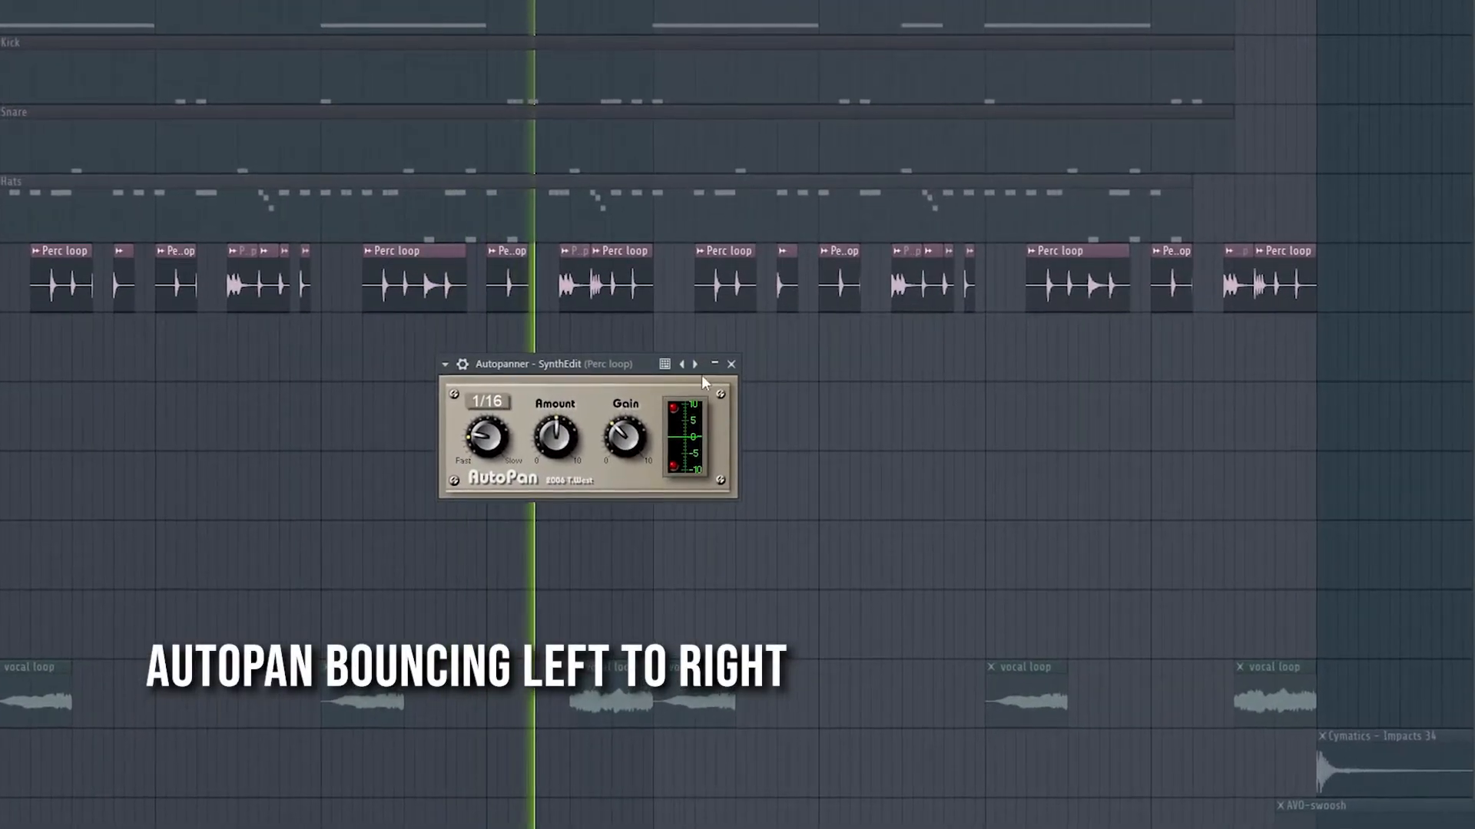
click(731, 364)
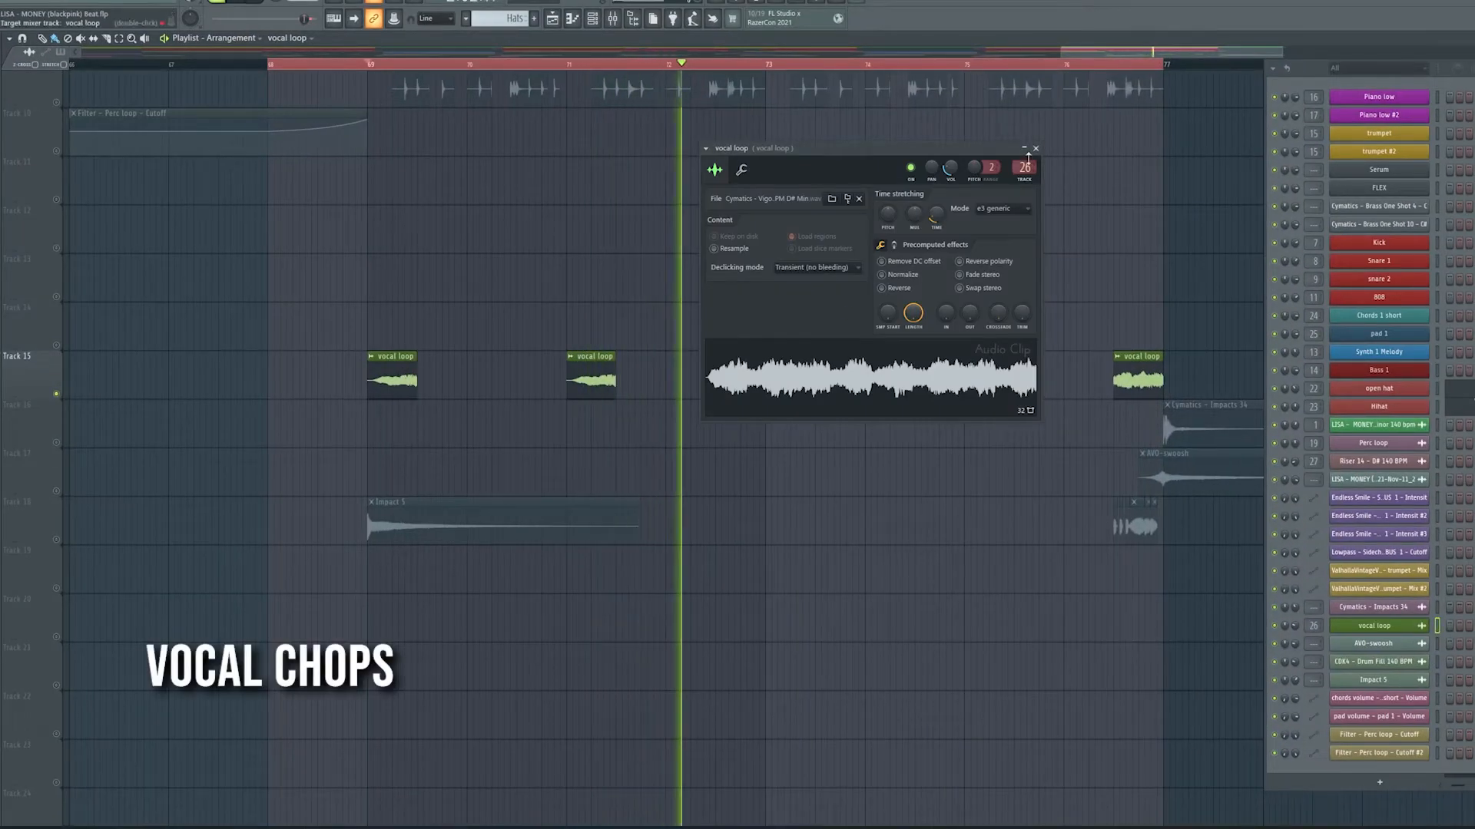
Step: Close the vocal loop clip's settings and inspect the FabFilter Pro-Q 3, OTT and ValhallaVintageVerb effects on its mixer track
click(1036, 149)
scroll(785, 323, down, 3)
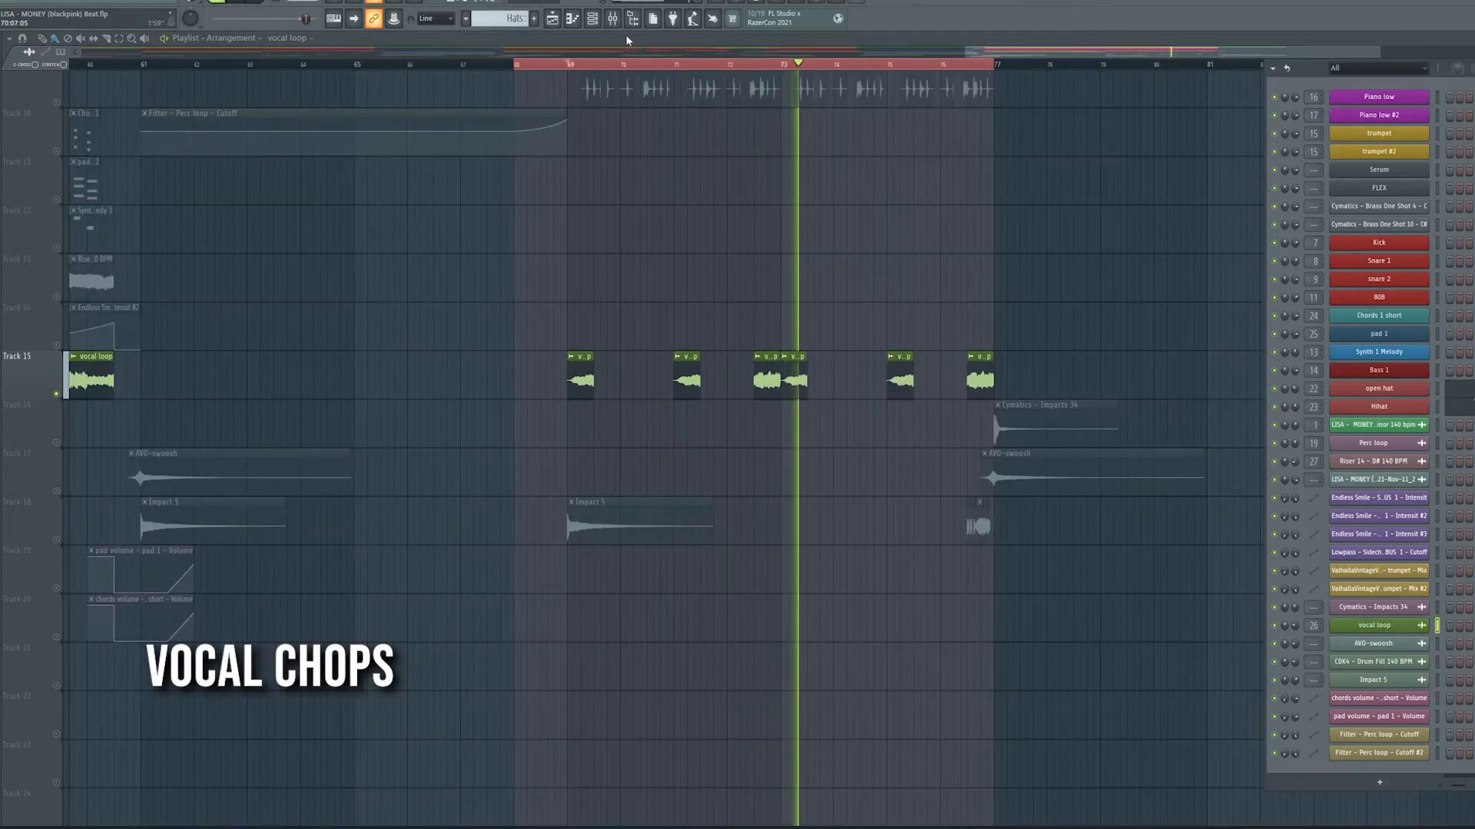
key(F9)
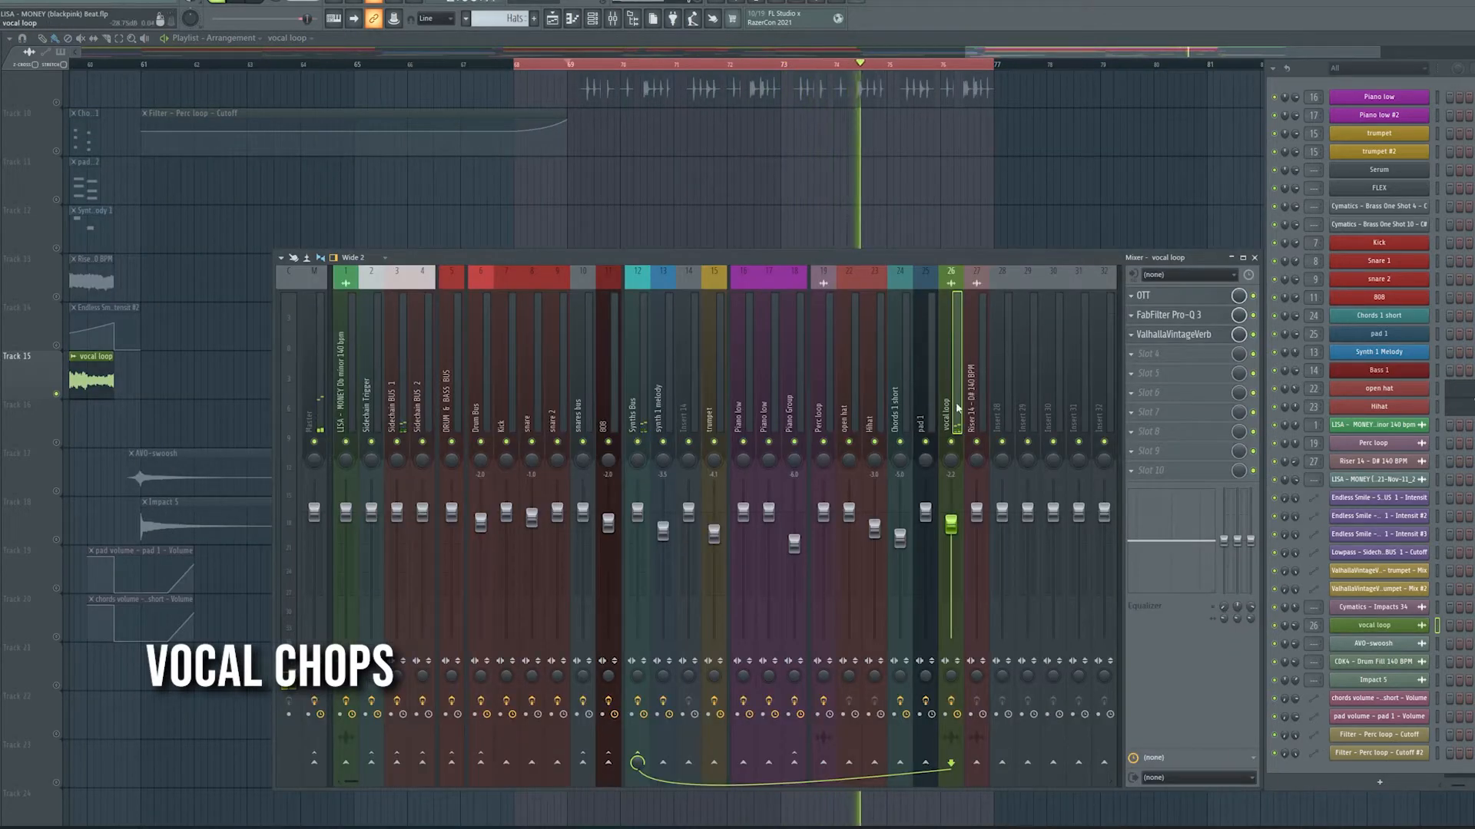
click(1198, 316)
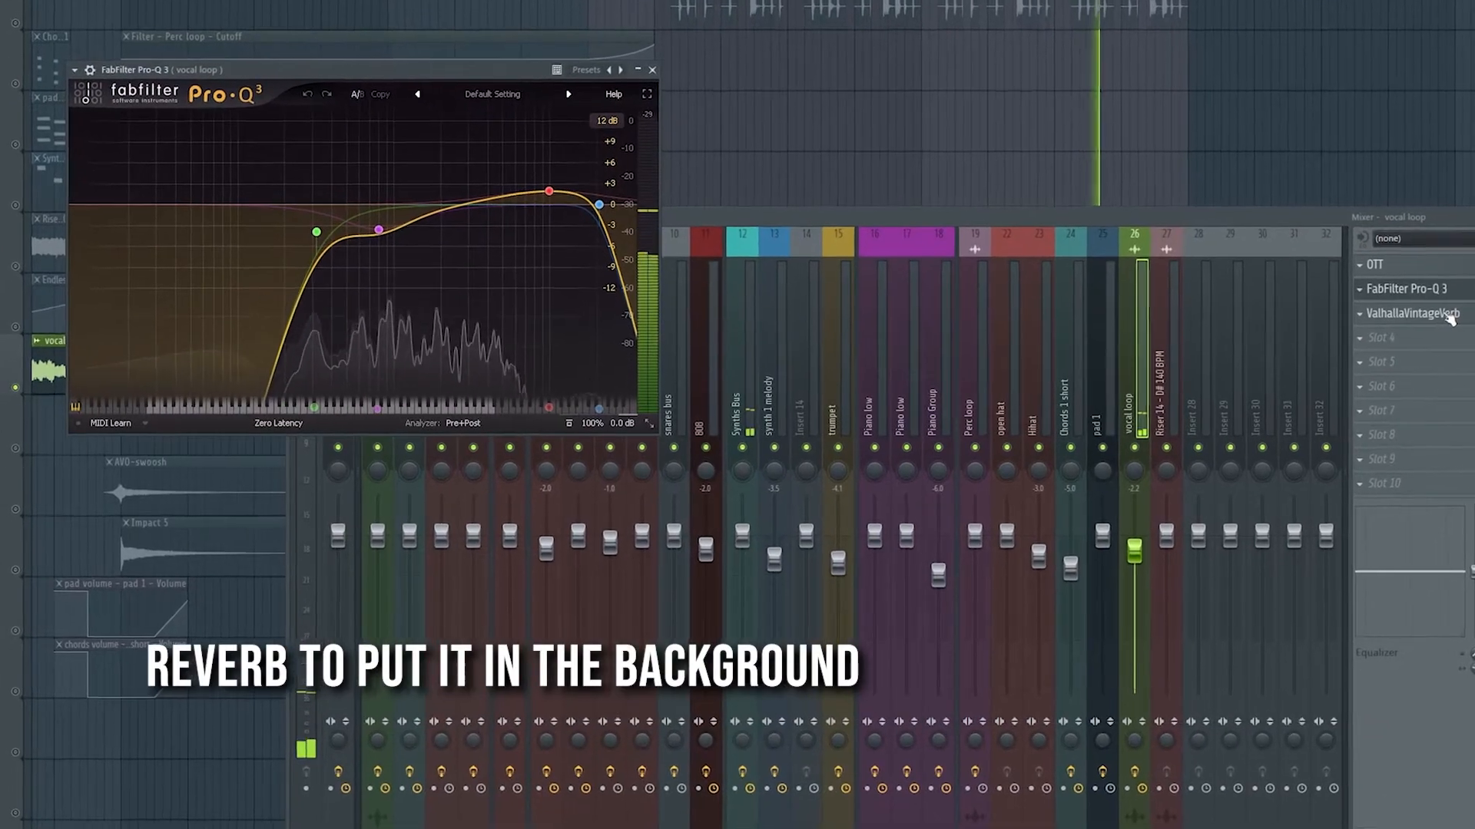
click(1454, 266)
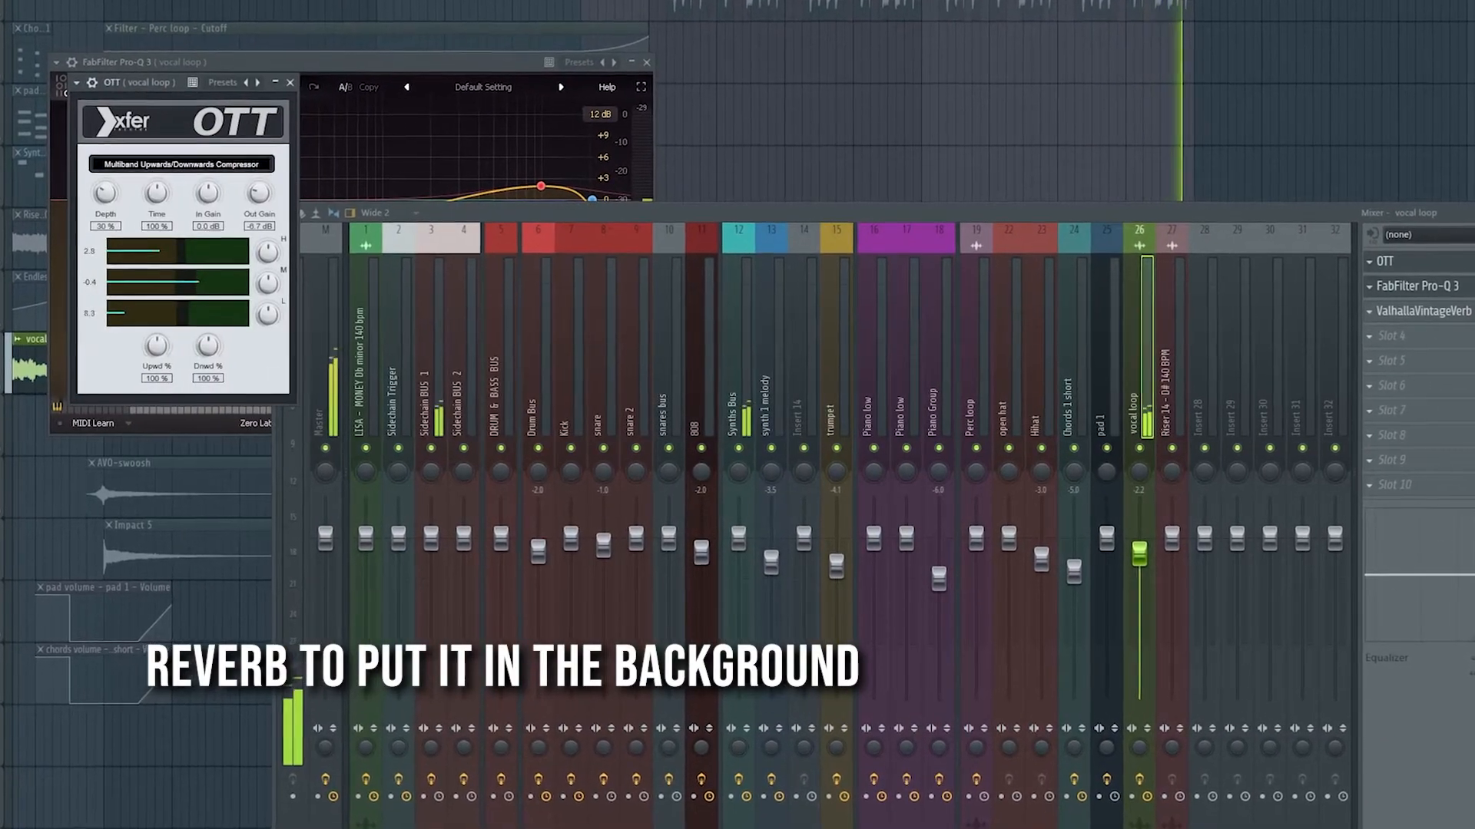
click(1451, 314)
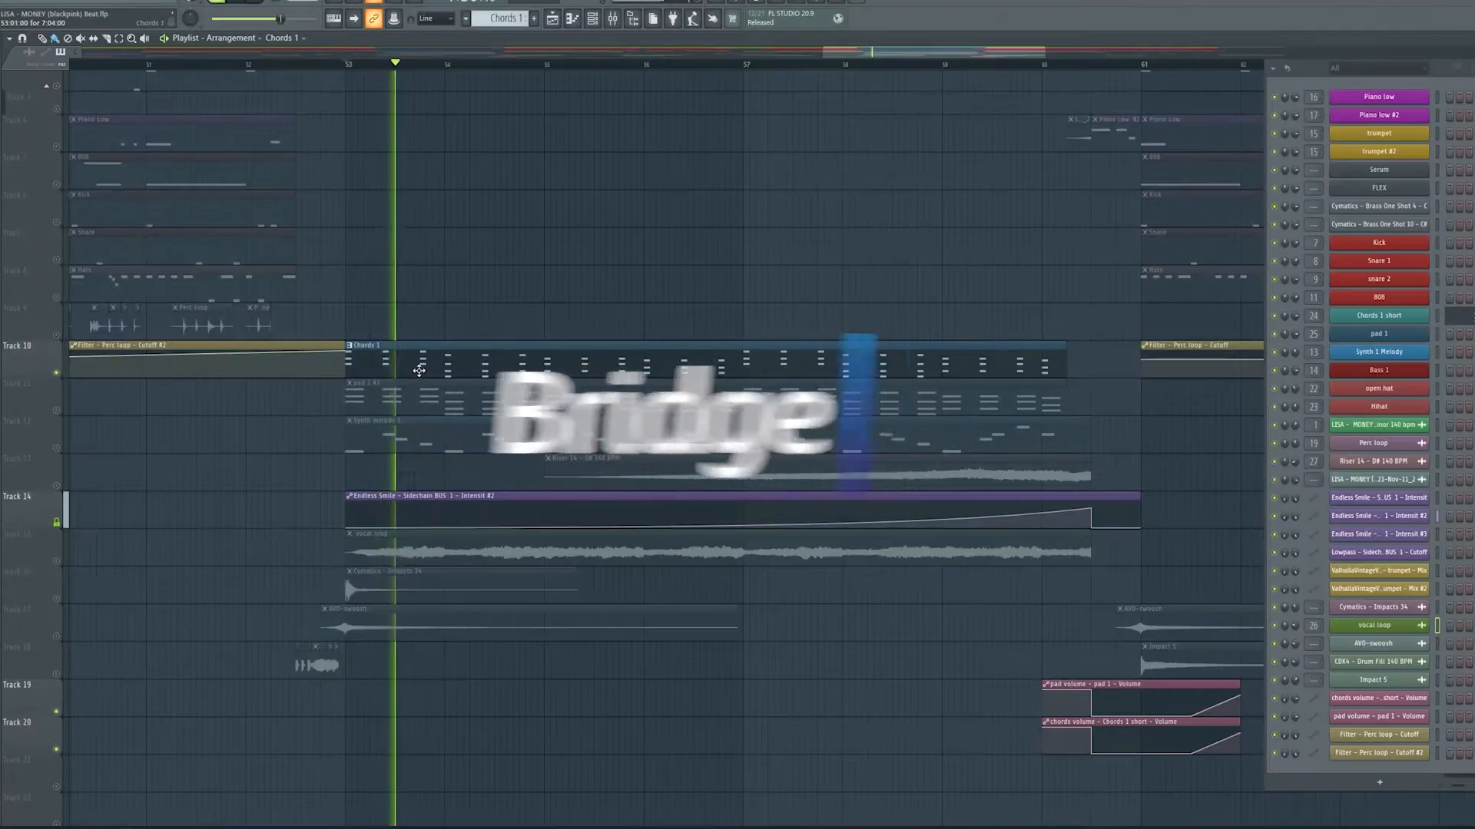
Step: Examine the Chords 1 short channel's Serum oscillators and effects and its piano roll notes, and close the synth
click(1396, 318)
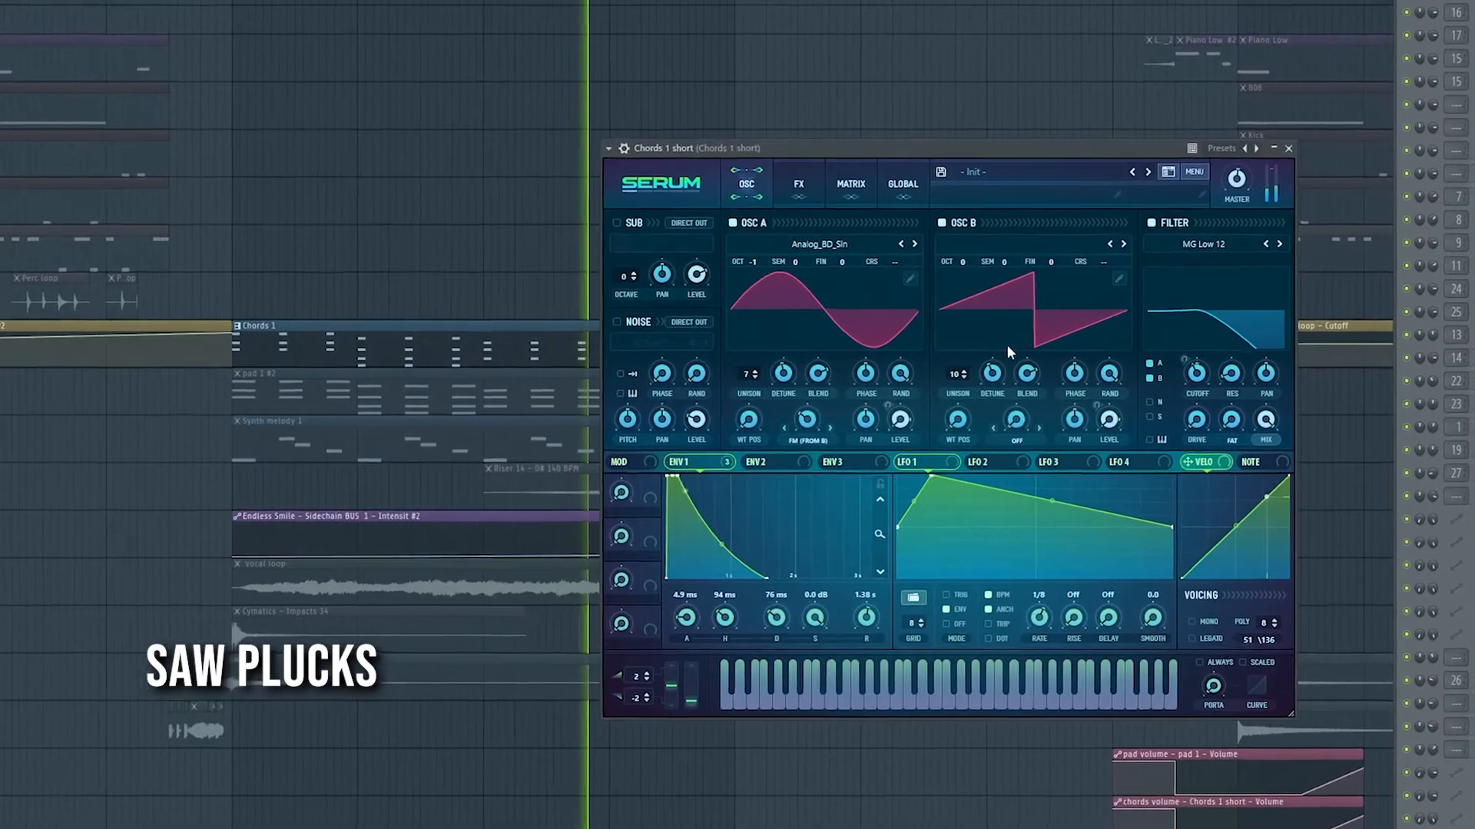
click(799, 180)
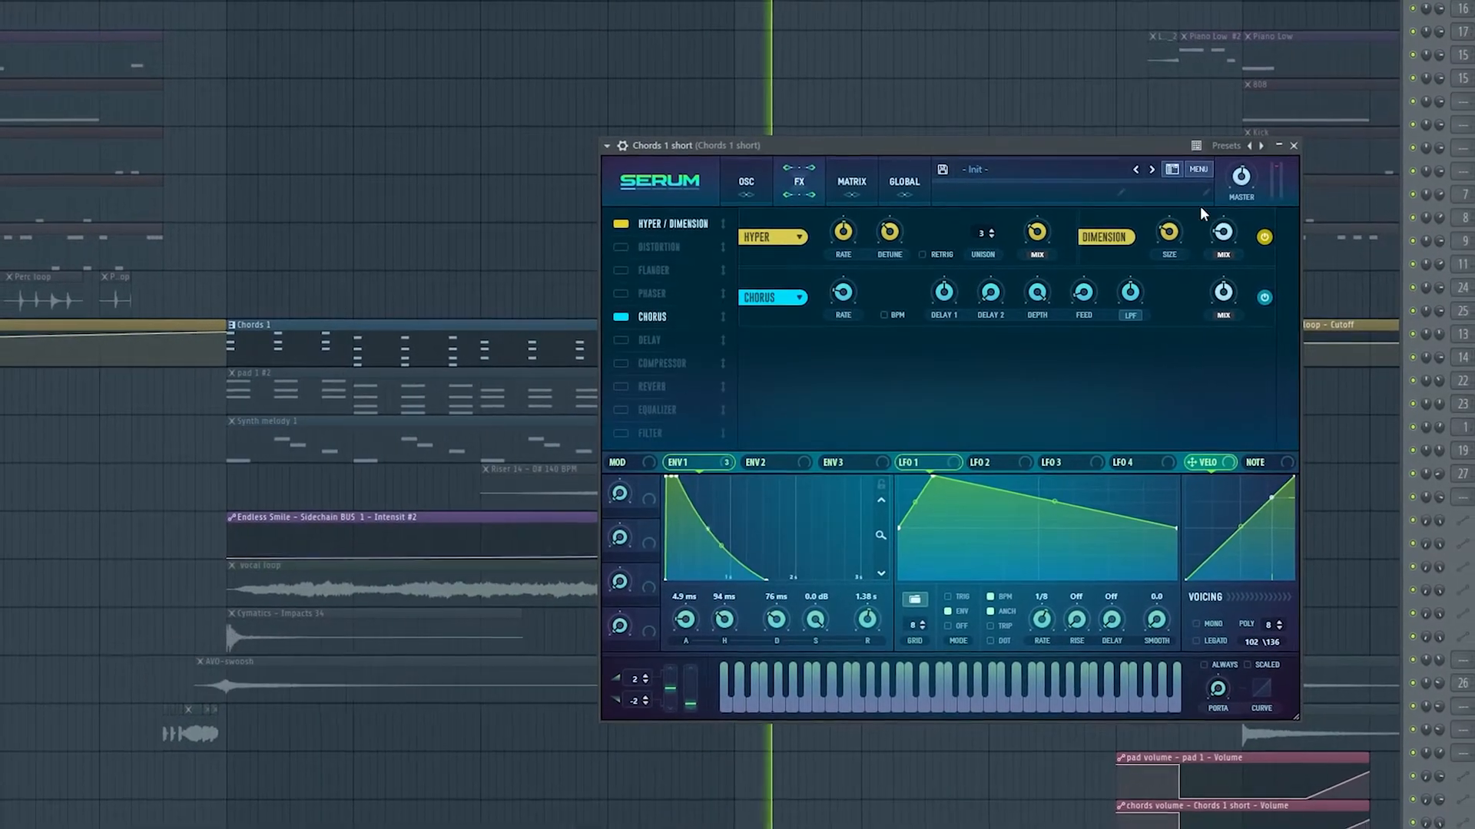
key(F7)
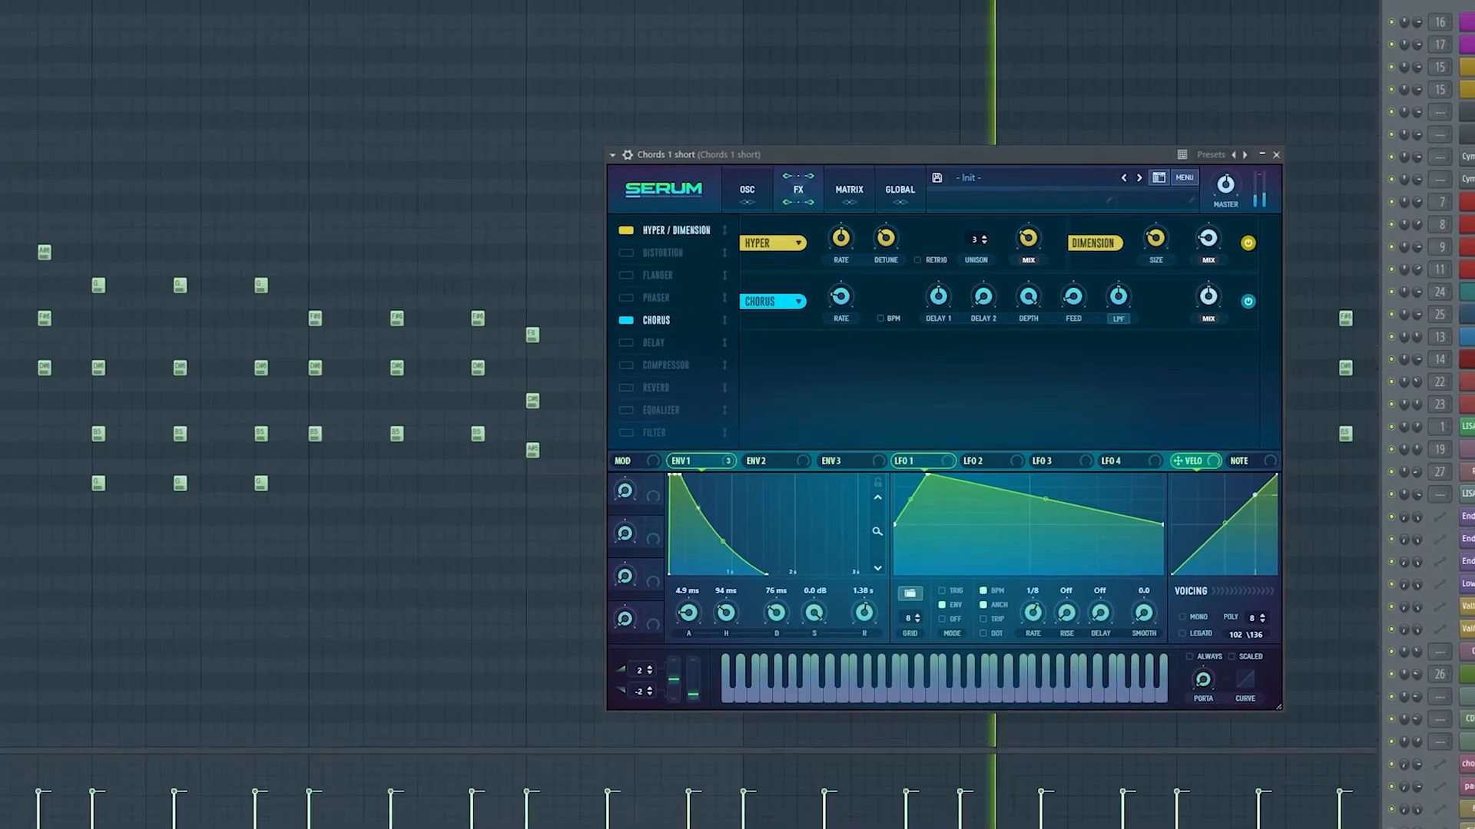
click(1280, 153)
scroll(760, 215, down, 2)
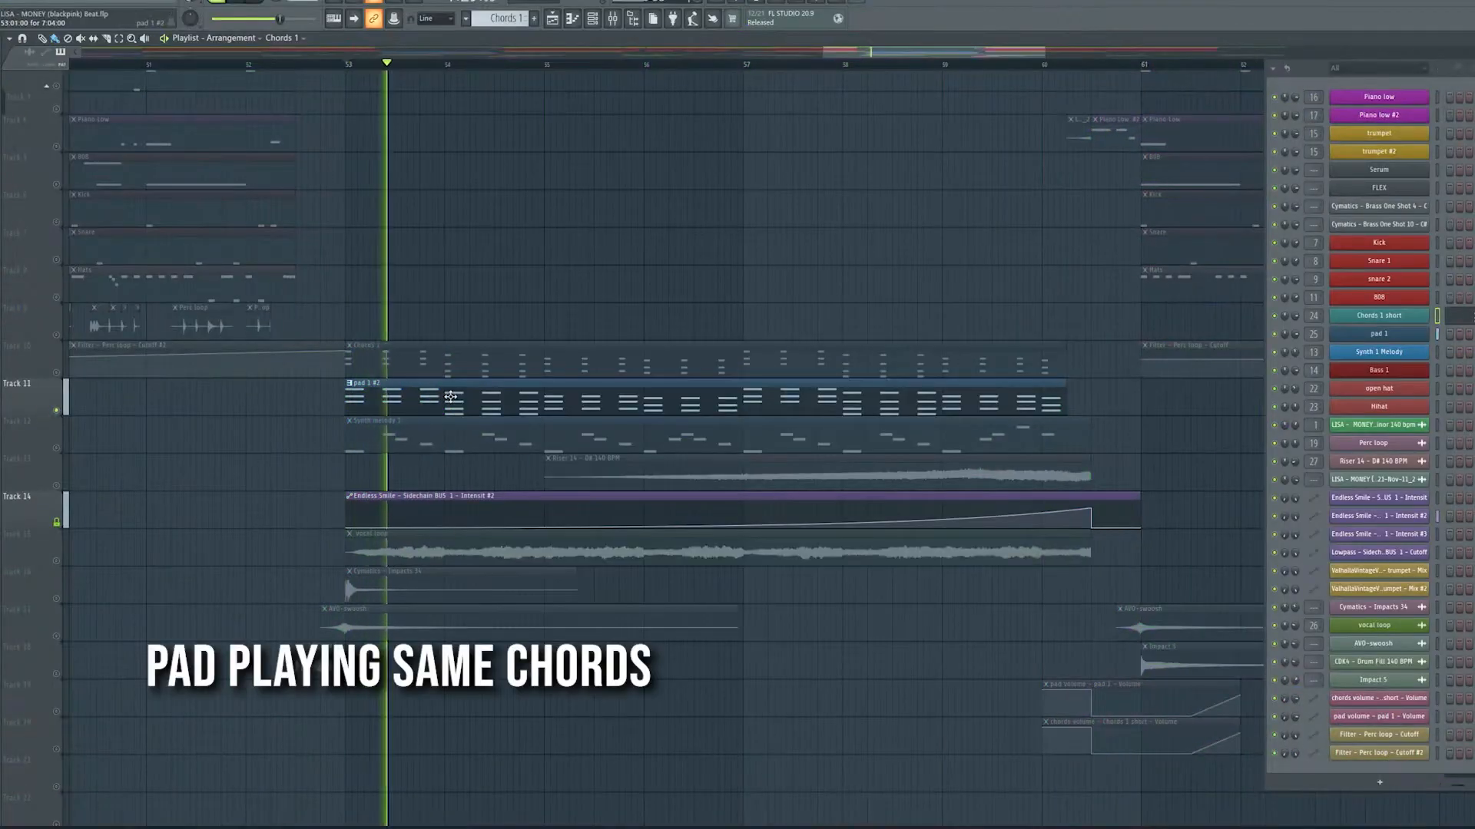
Step: Show the pad 1 #2 chords in the piano roll, view the pad 1 channel's Spitfire Audio instrument, and close it
double_click(450, 396)
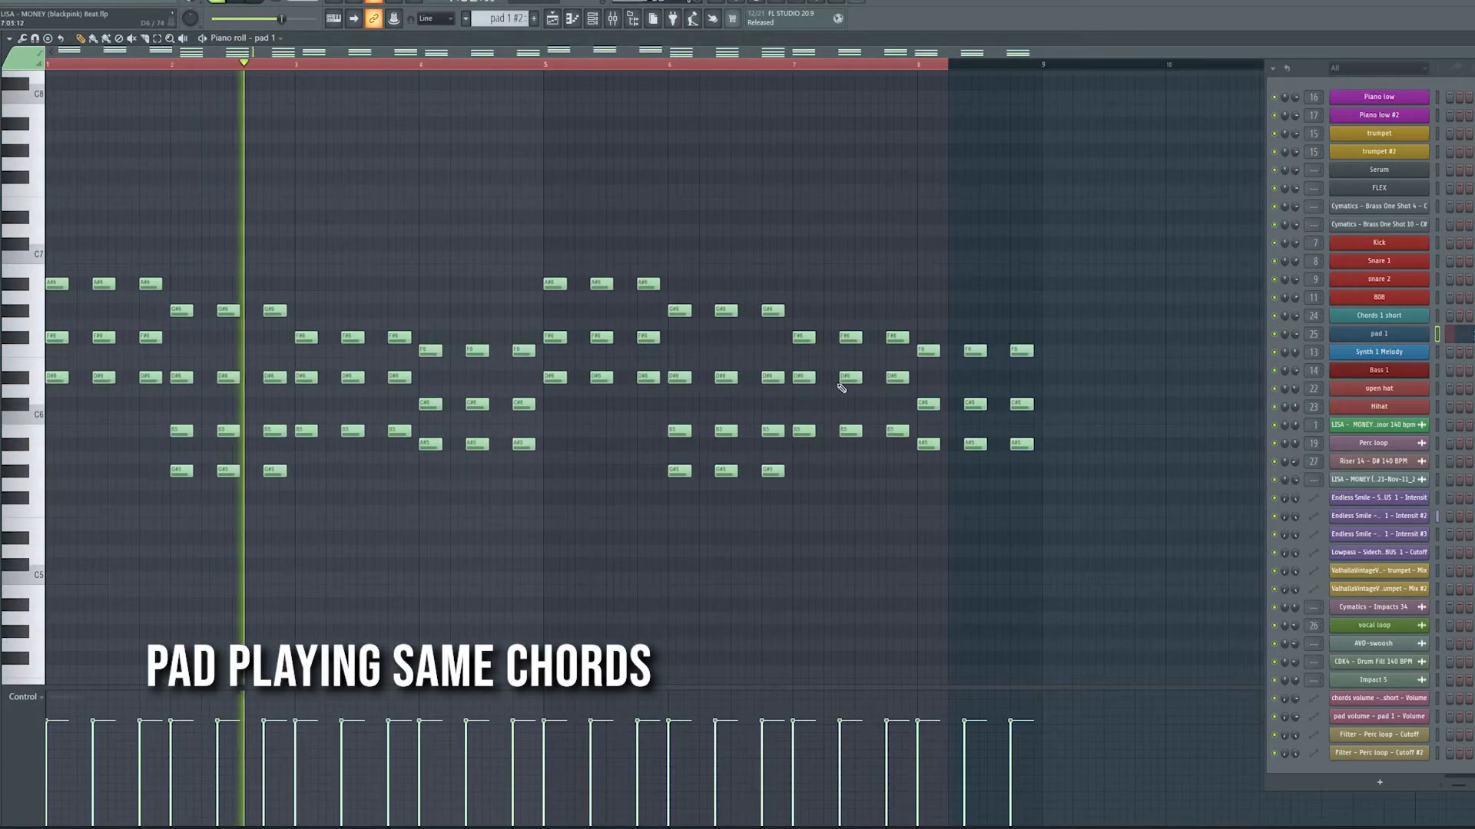
click(1421, 333)
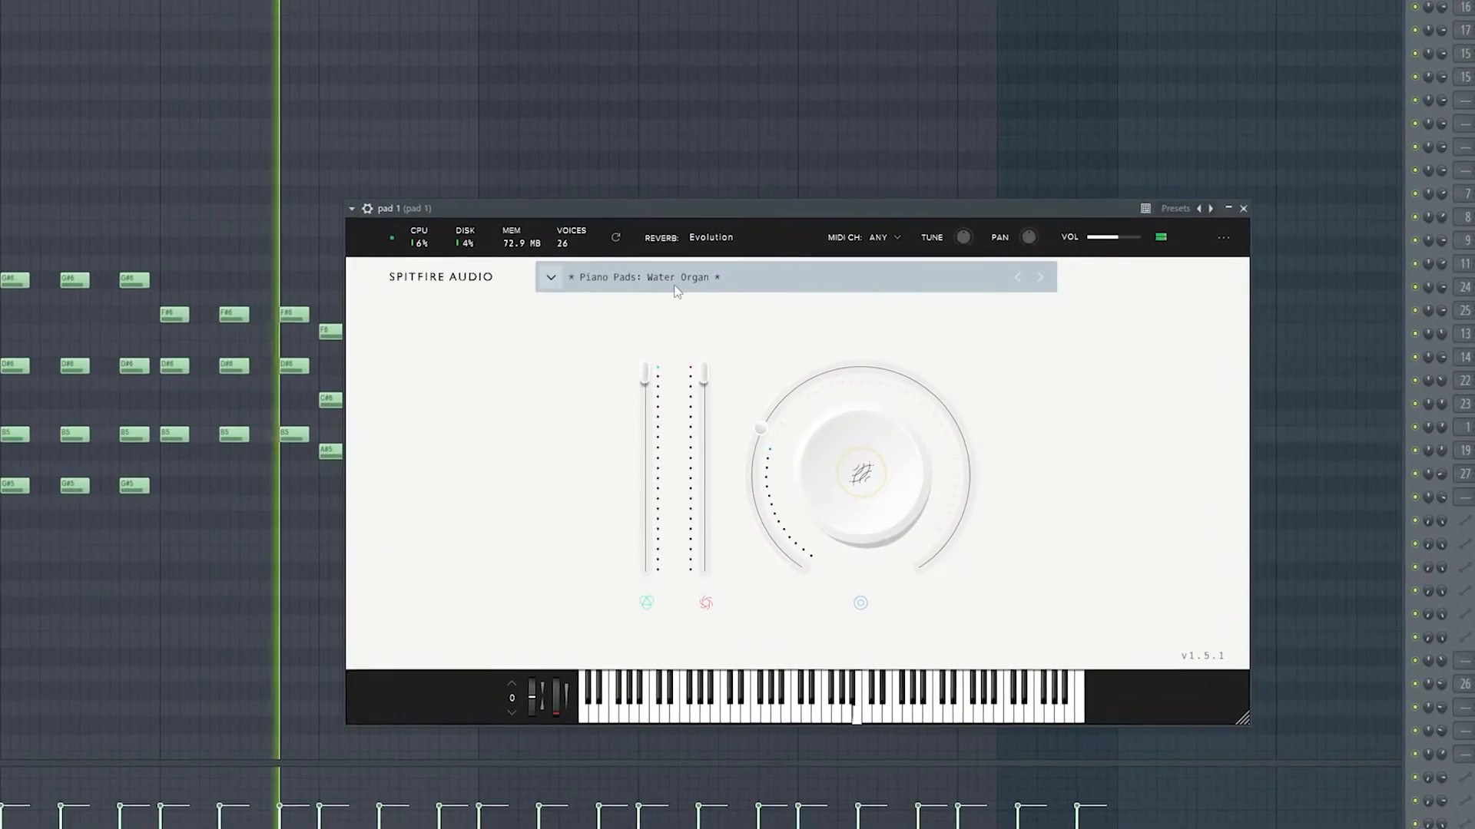
click(1243, 208)
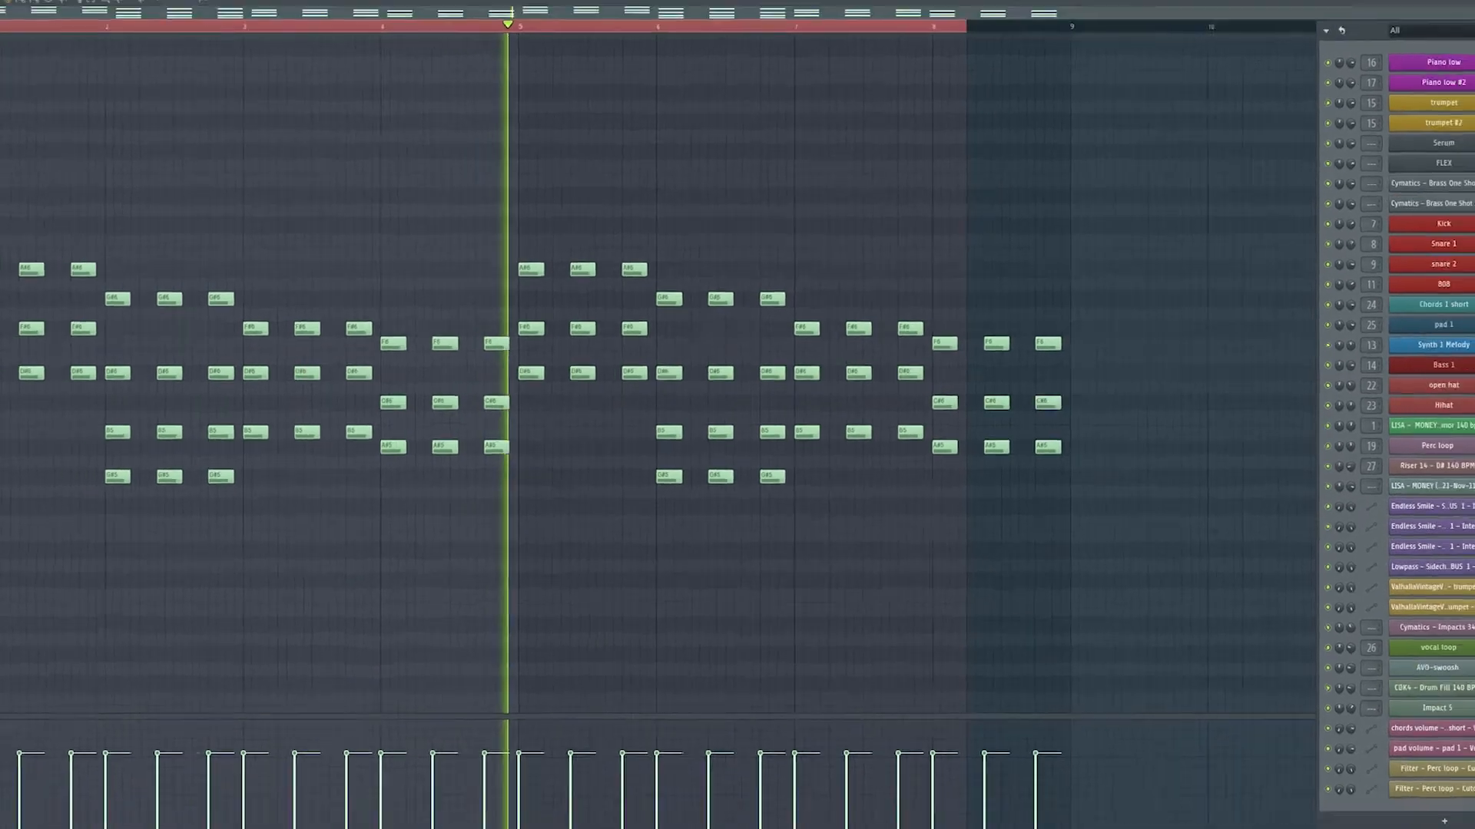
Step: Inspect the ValhallaVintageVerb and FabFilter Pro-Q 3 effects on the pad 1 mixer track and close the mixer
click(583, 20)
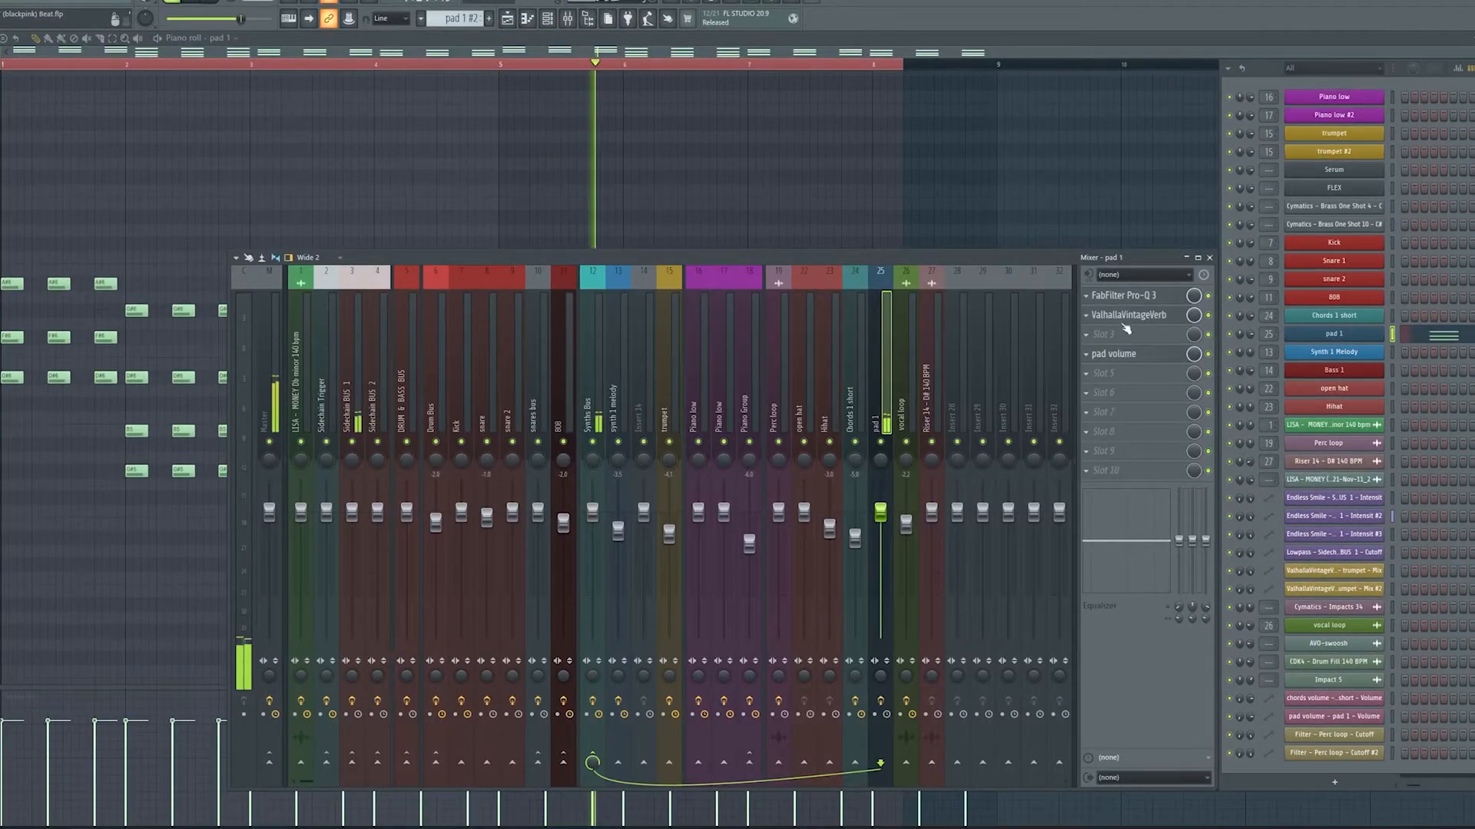
click(1150, 313)
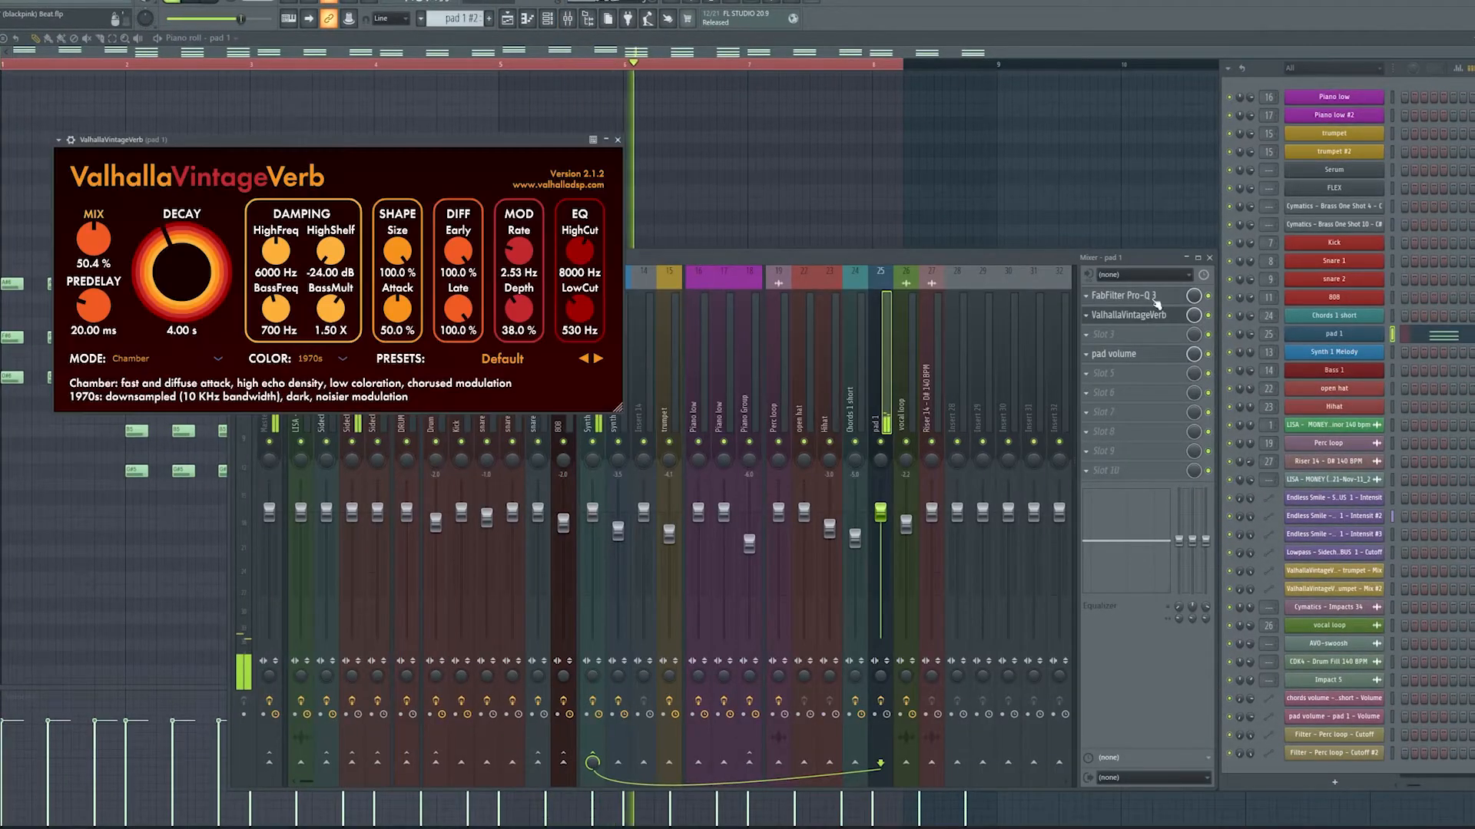
click(1128, 296)
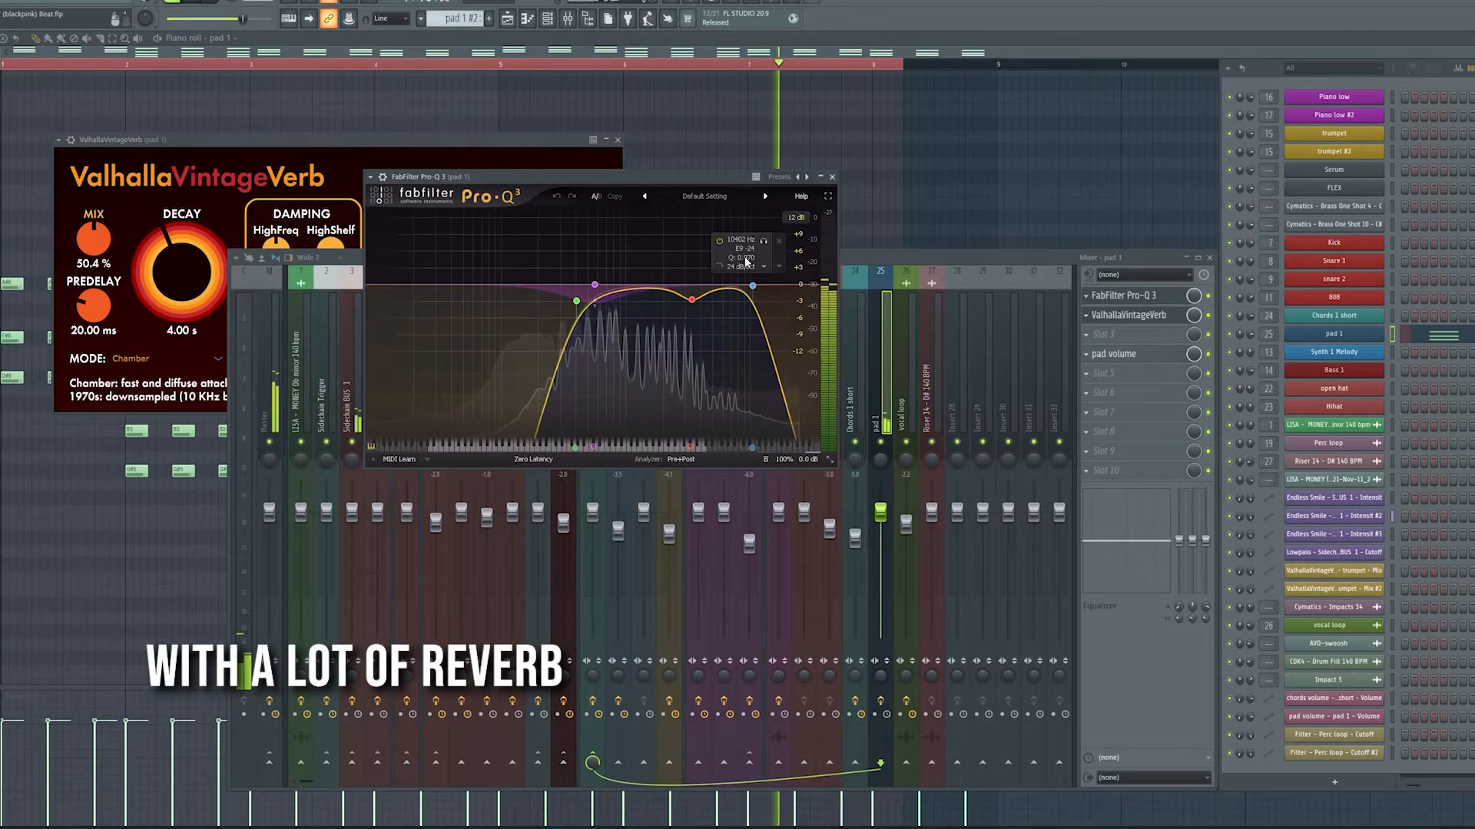
click(1211, 259)
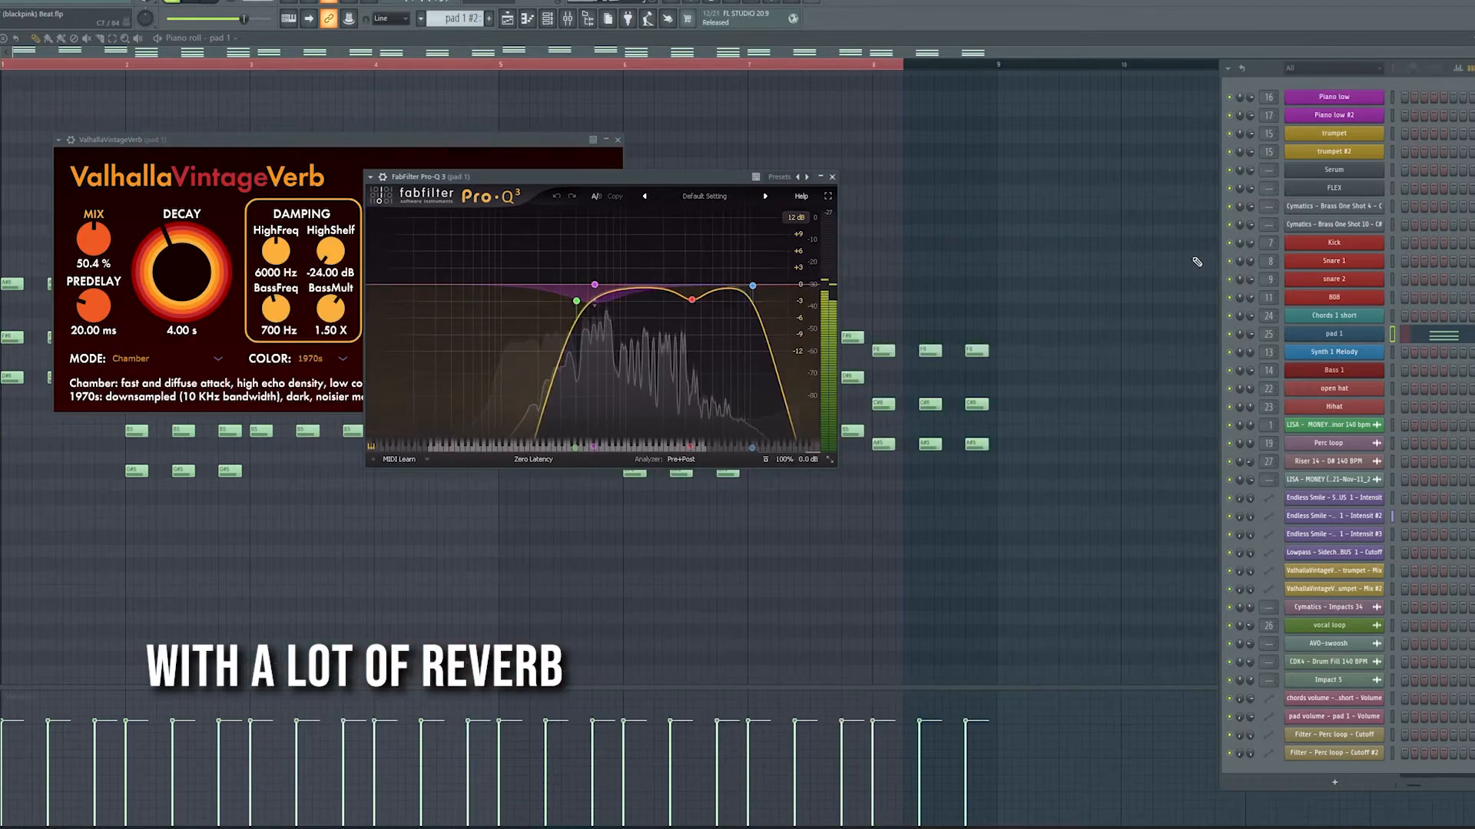
Step: Close the pad 1 track's ValhallaVintageVerb and open the Synth 1 Melody channel
click(618, 139)
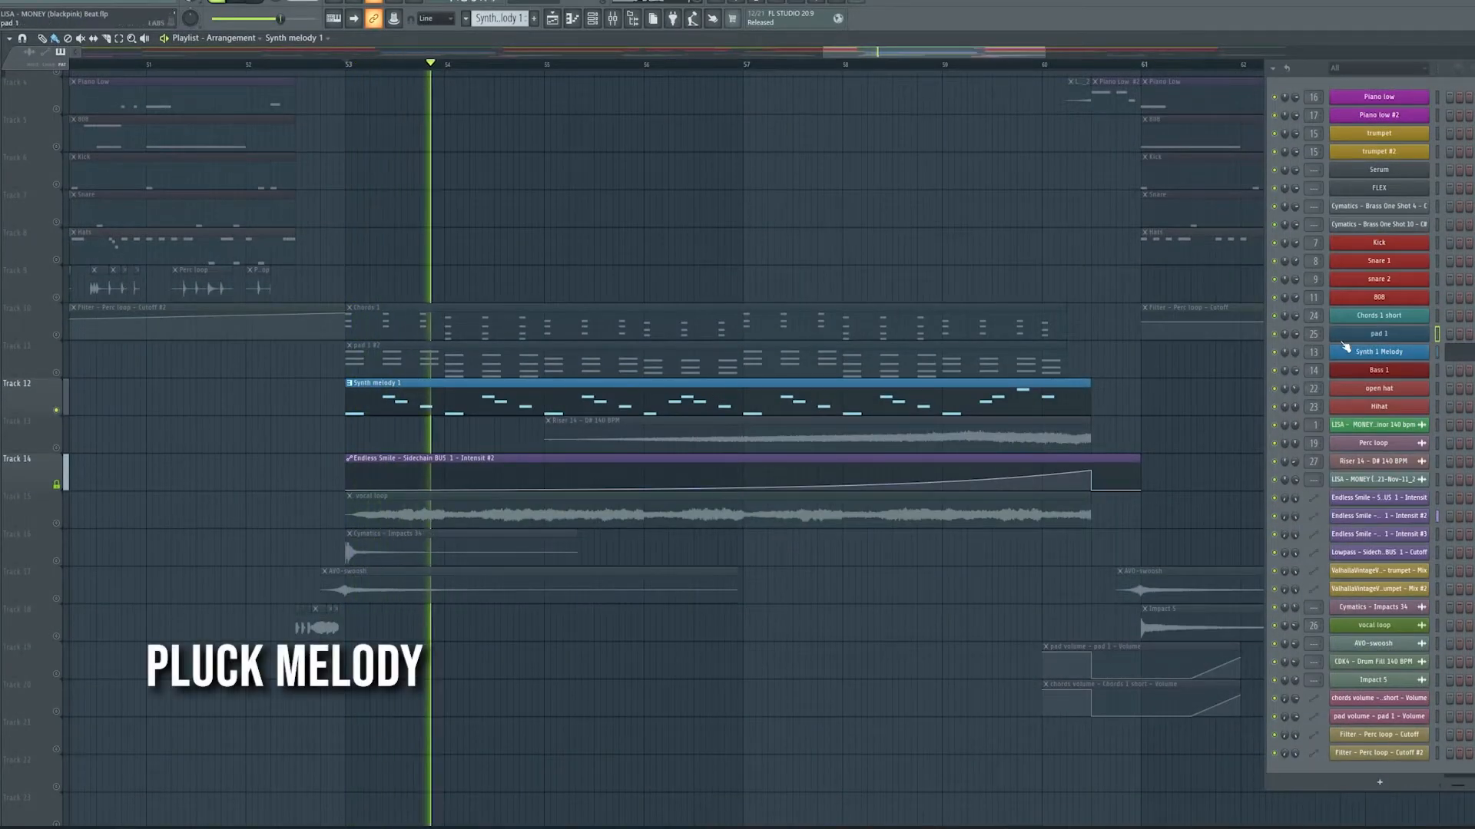
click(1389, 352)
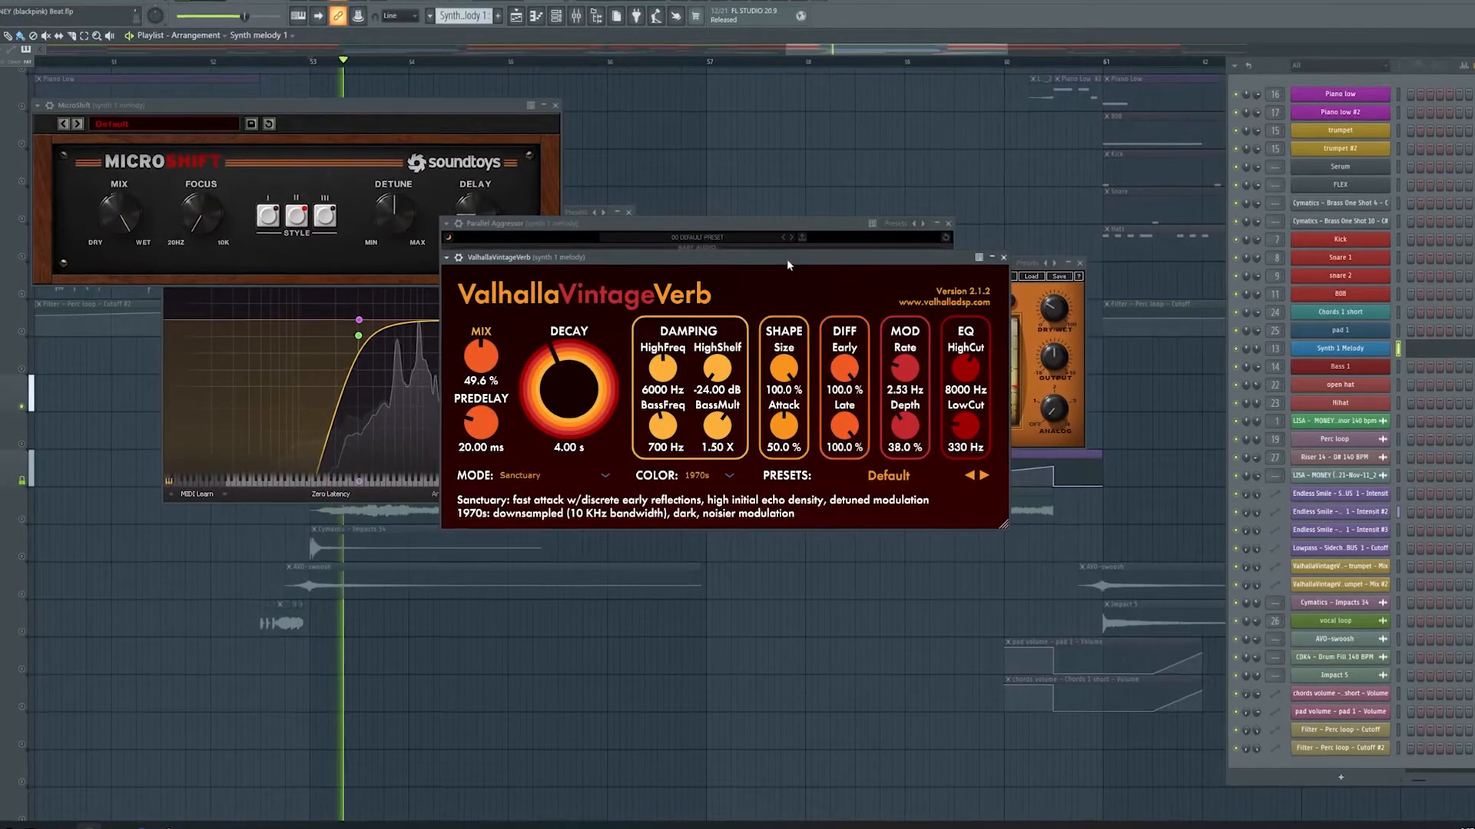
Step: Inspect and close the synth 1 melody track's ValhallaVintageVerb, Parallel Aggressor, H-Delay, MicroShift and FabFilter Pro-Q 3 effects
click(1003, 257)
drag(750, 224, 754, 278)
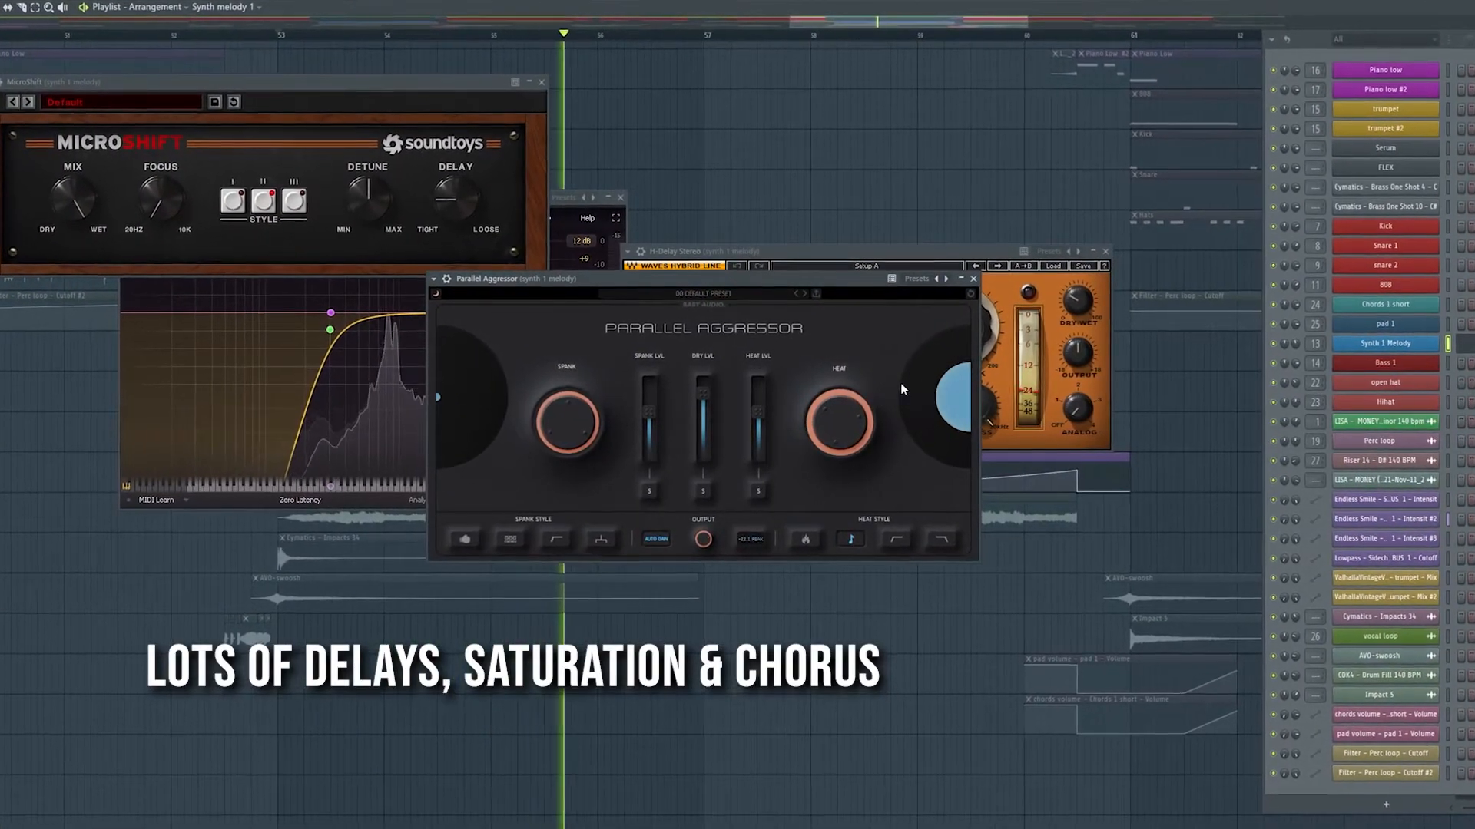
click(973, 279)
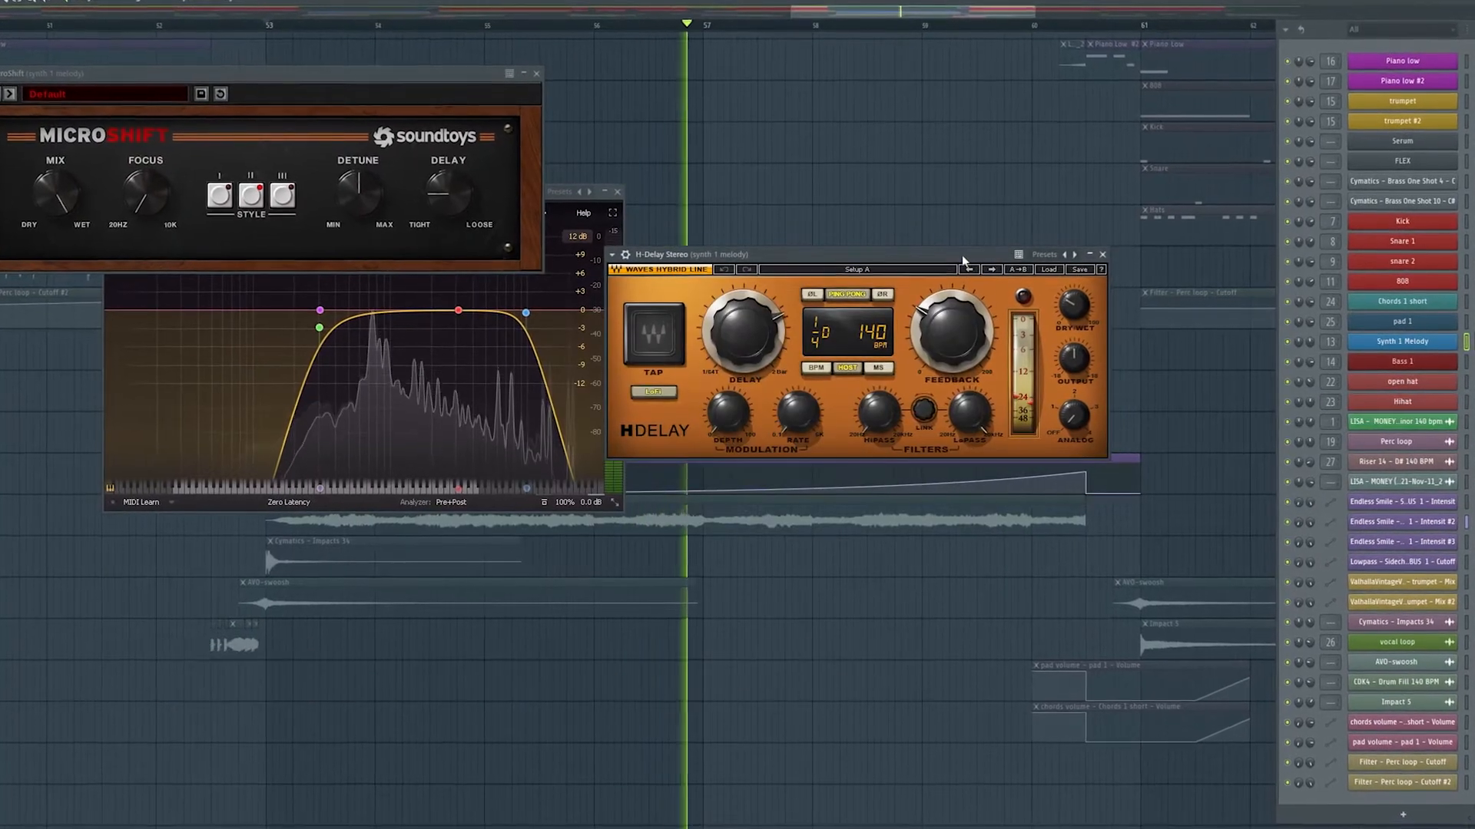
click(1102, 254)
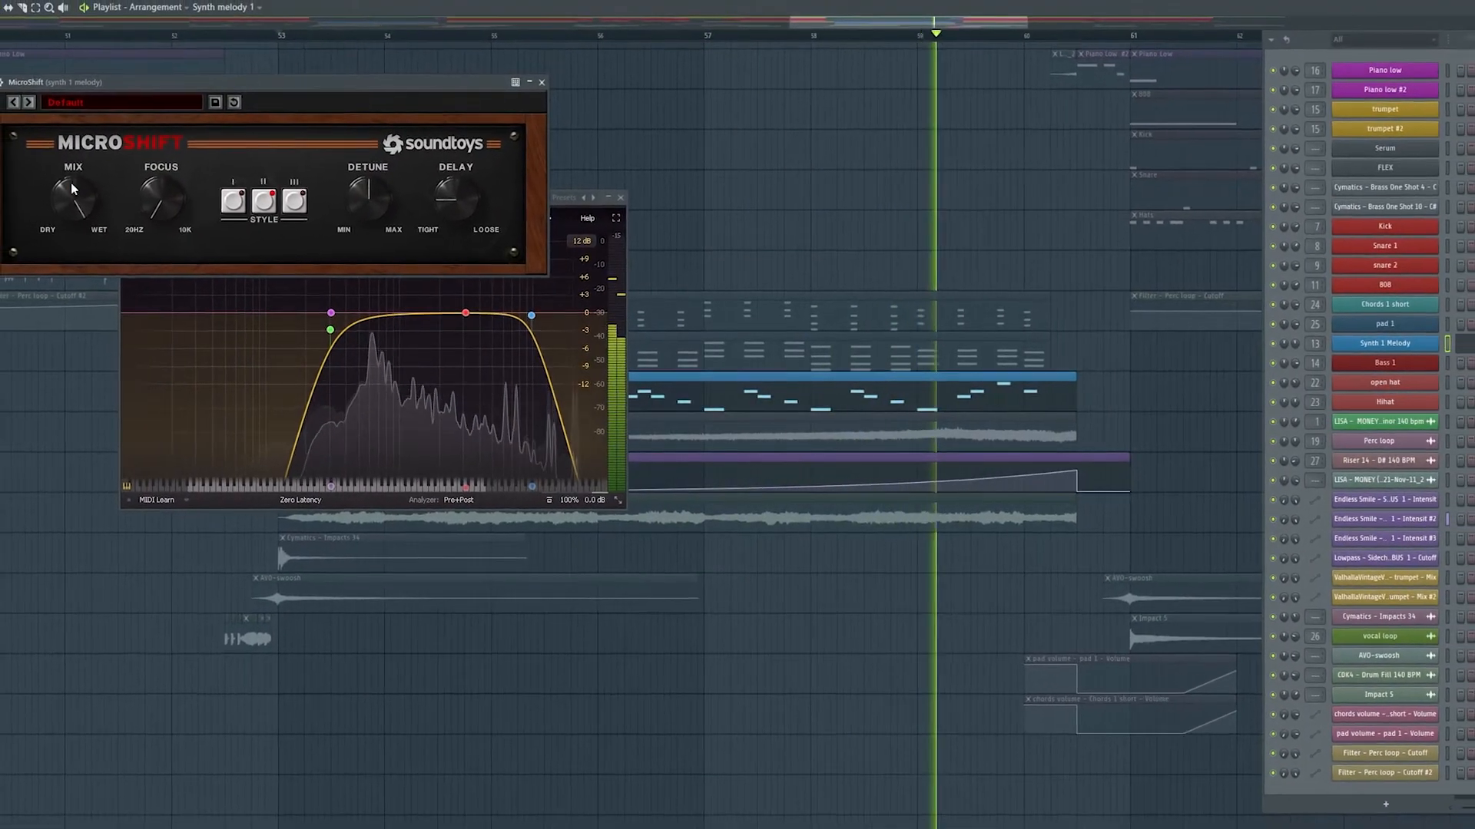
click(542, 81)
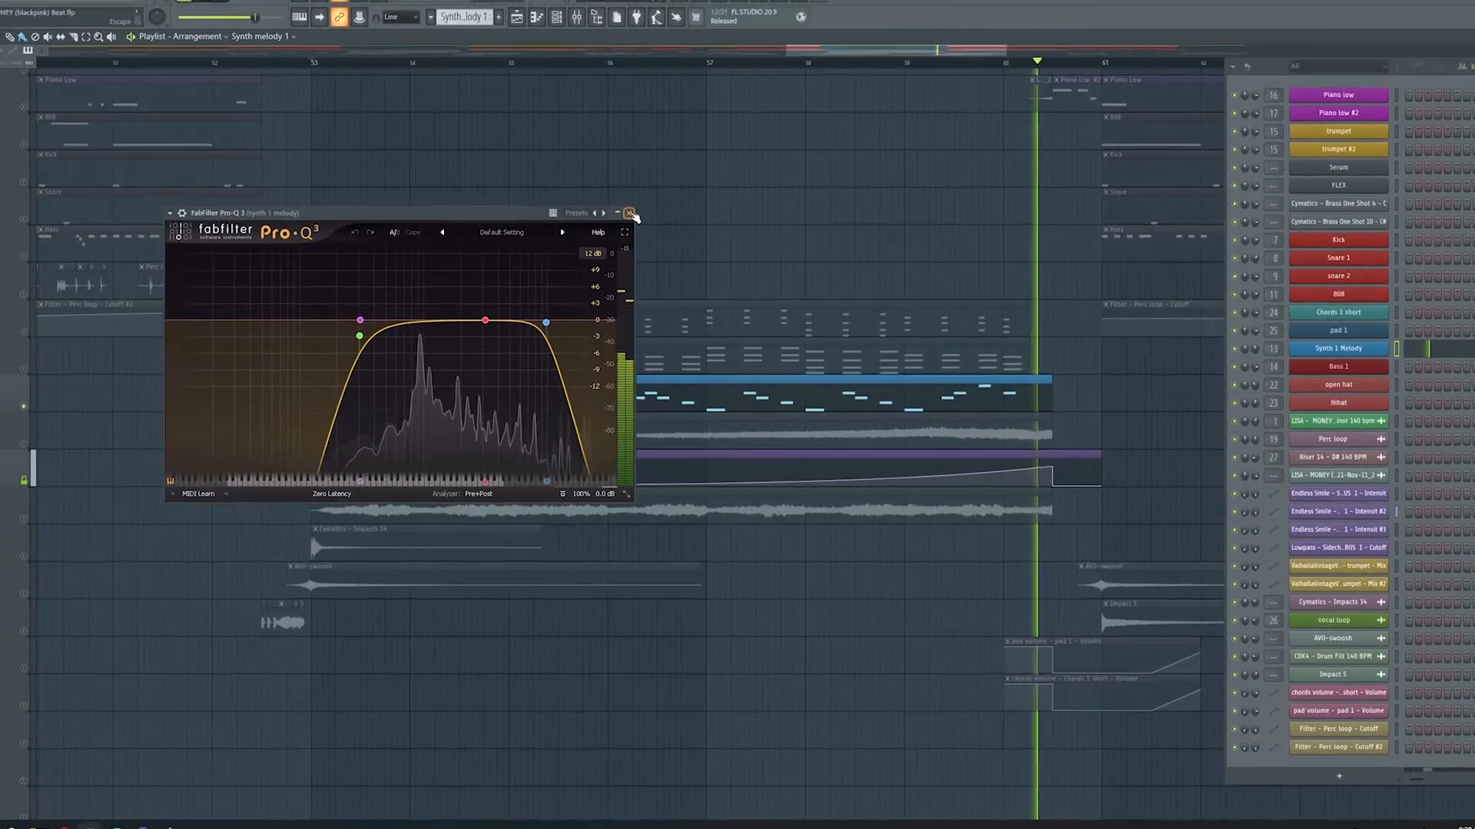
click(629, 213)
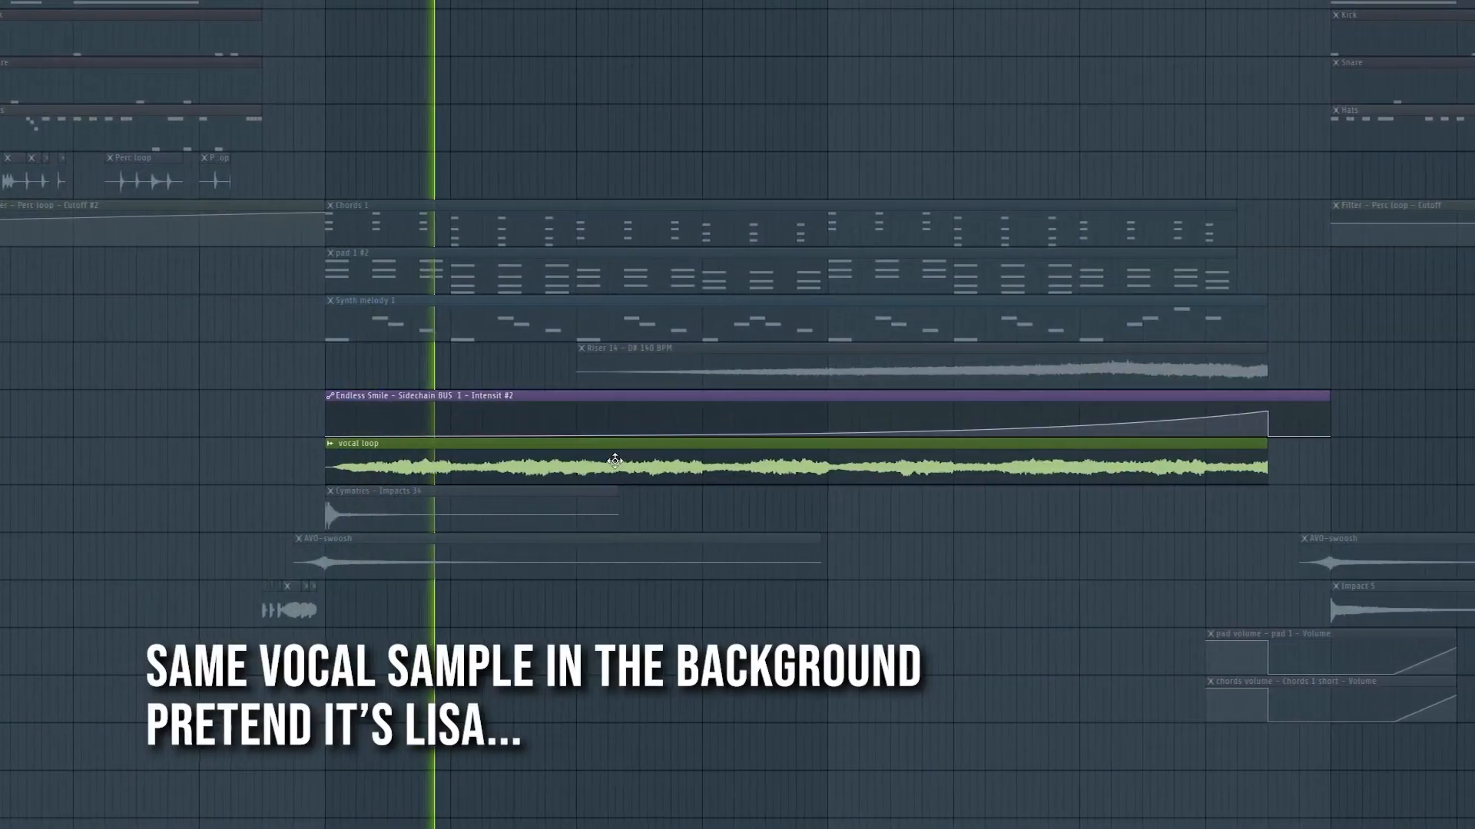
Step: Inspect the ValhallaVintageVerb on the vocal loop mixer track and close the effect and the mixer
scroll(615, 461, down, 3)
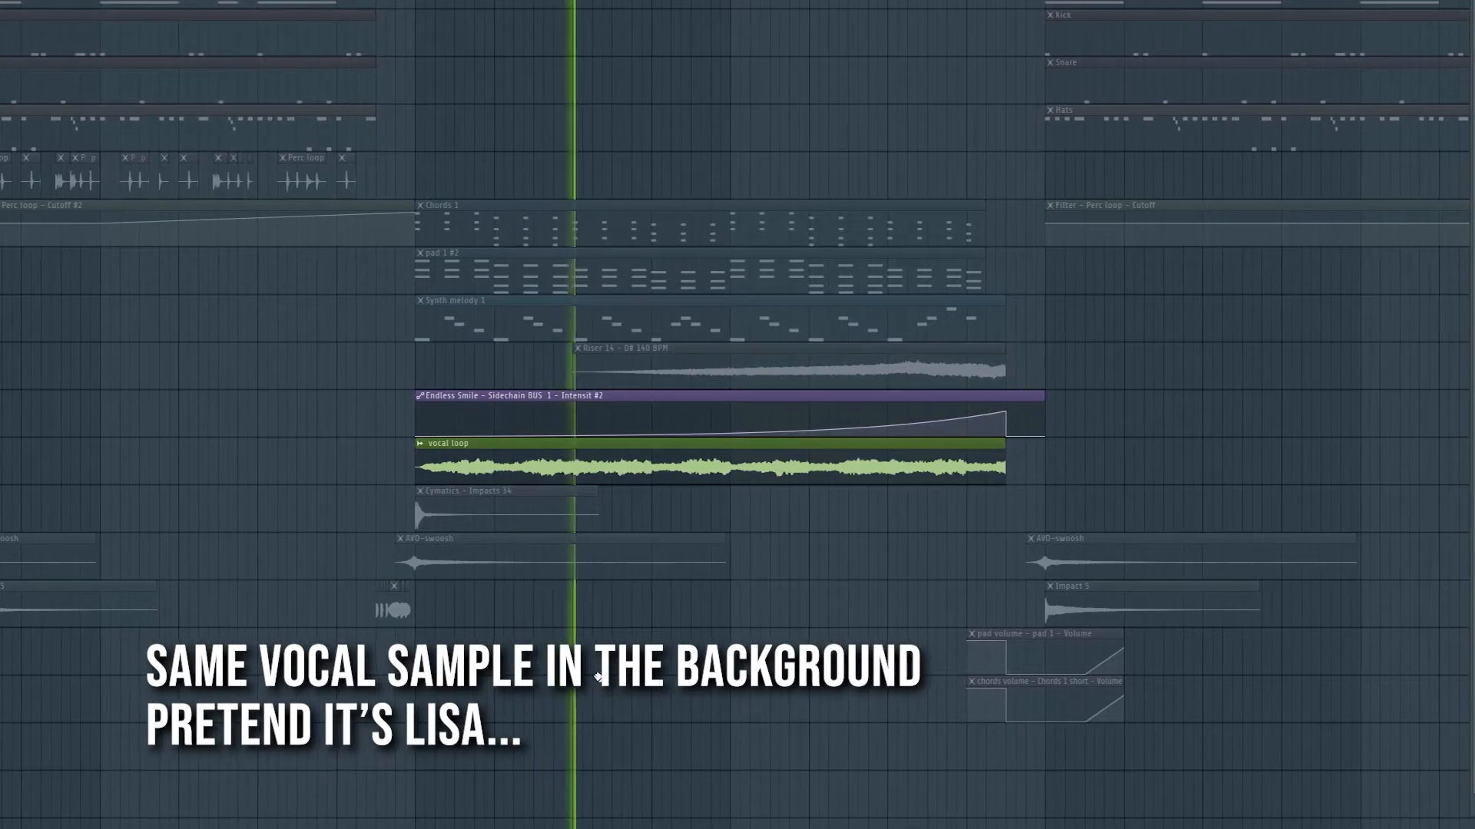
key(F9)
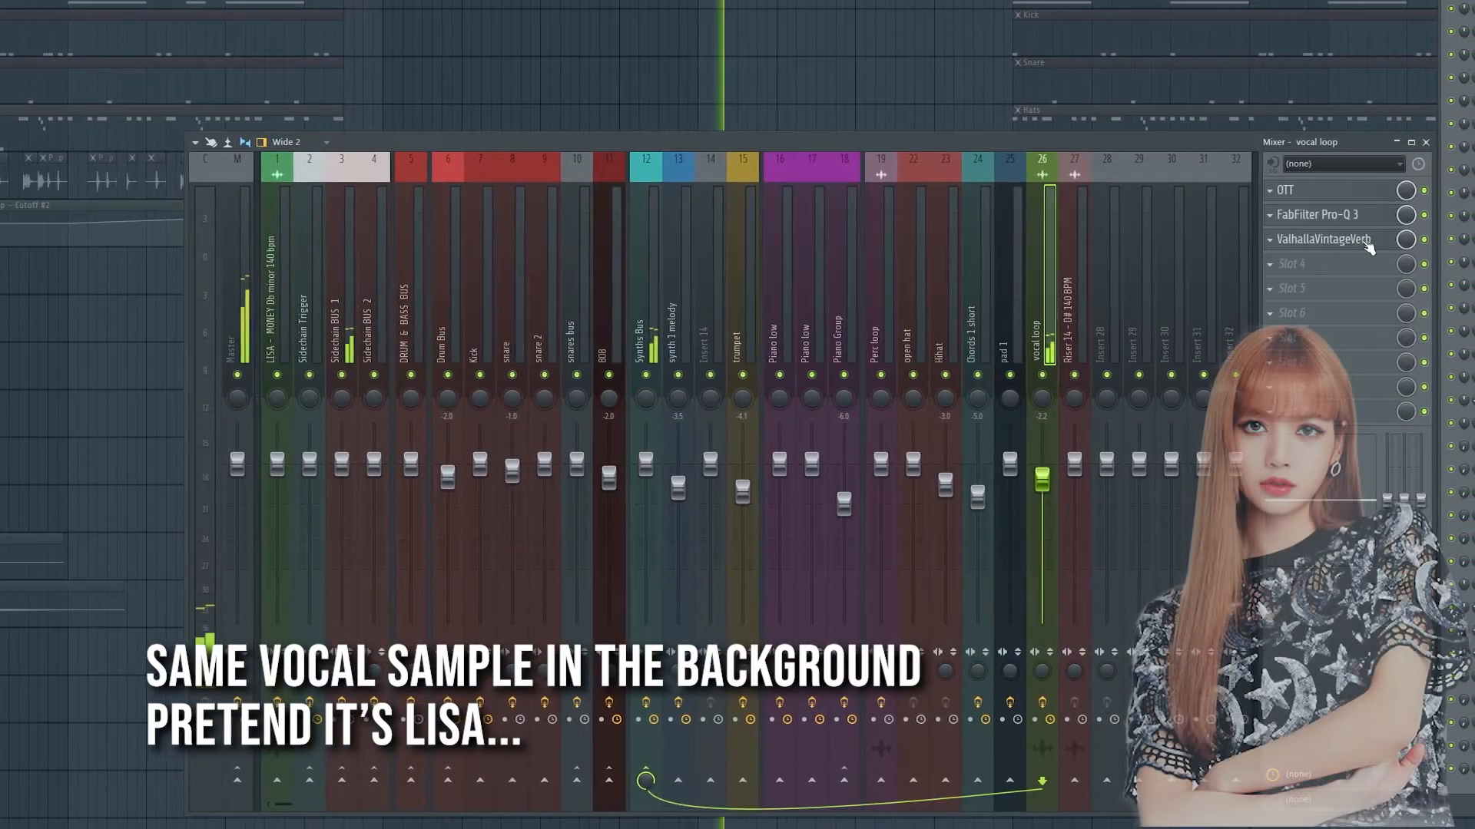
click(1370, 240)
key(F9)
drag(906, 108, 883, 5)
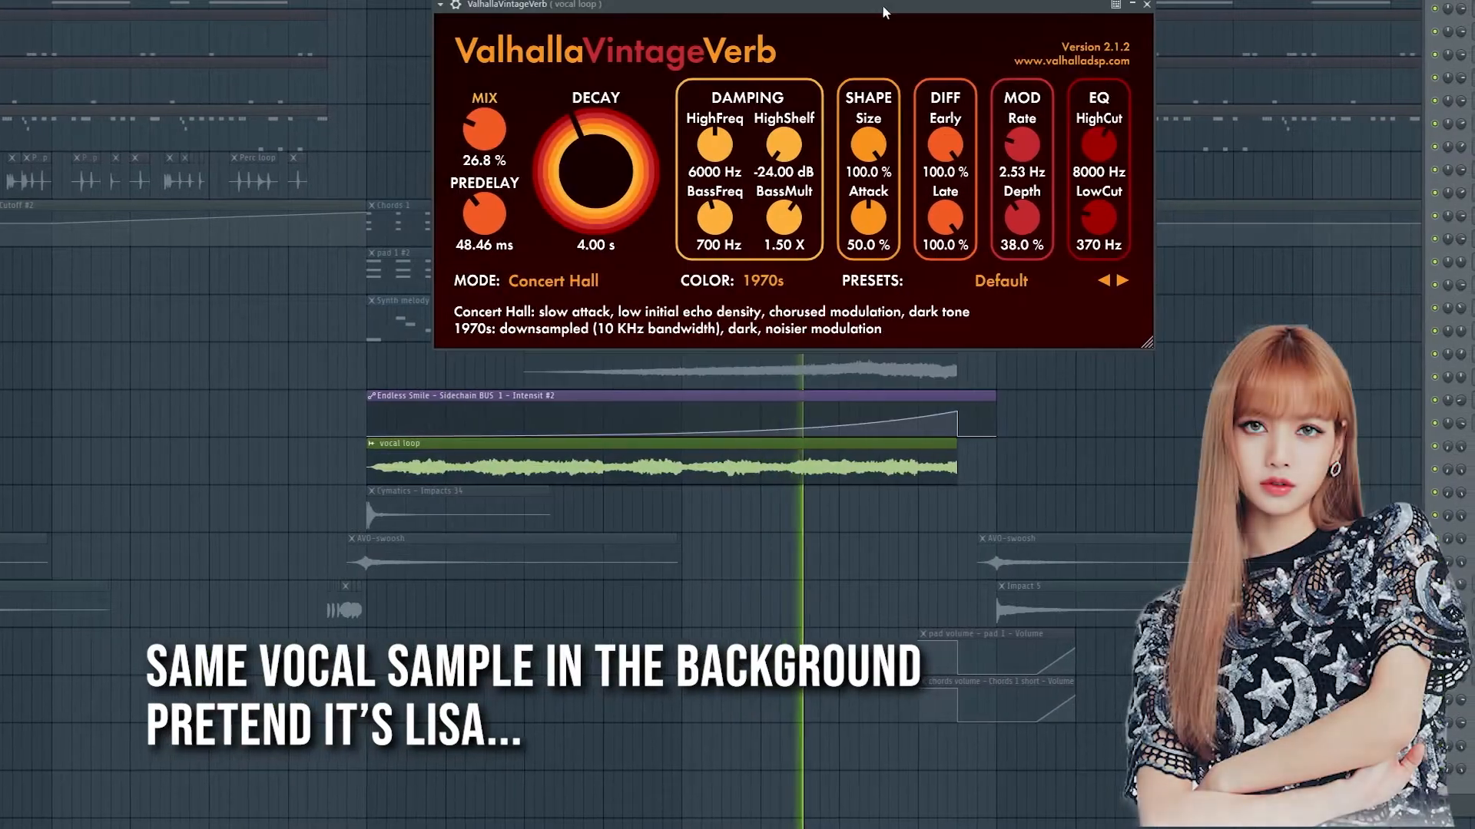
click(1143, 6)
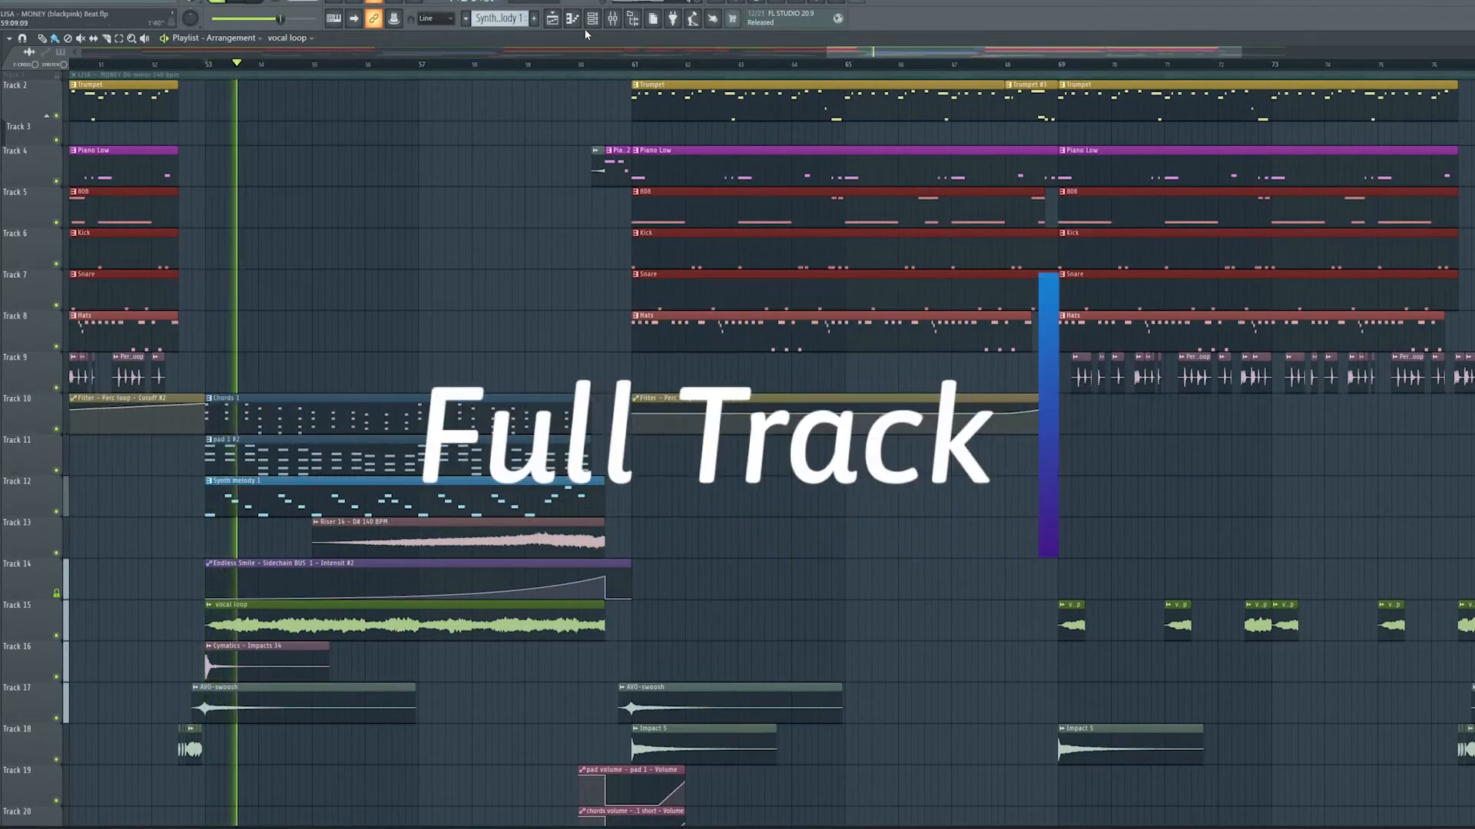
Step: Inspect the Pro-C 2, Kinetik, TR5 Classic Clipper, Blyss and Pro-L 2 effects on the Master mixer track
click(612, 19)
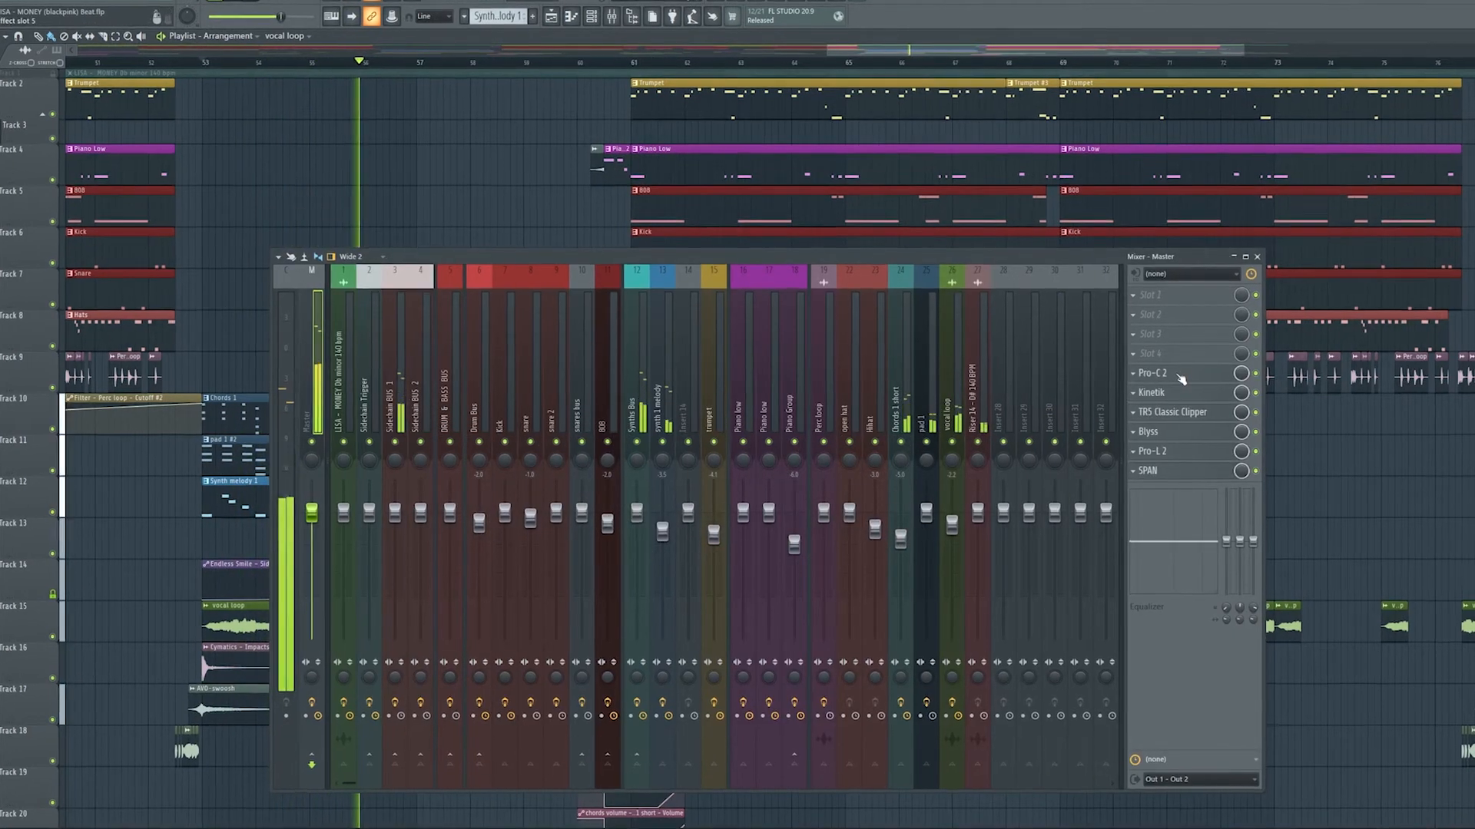
click(1171, 374)
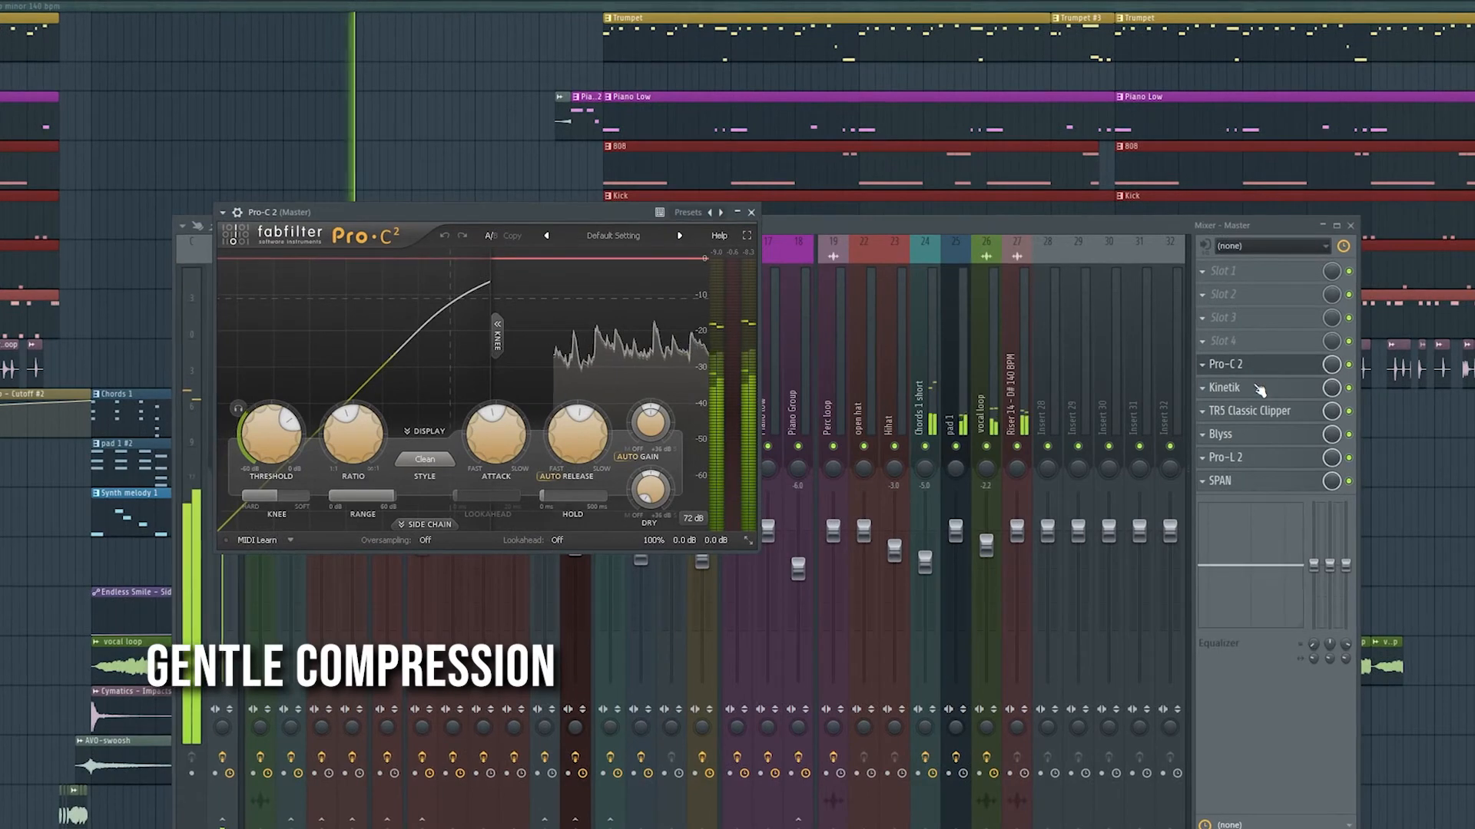
click(1259, 392)
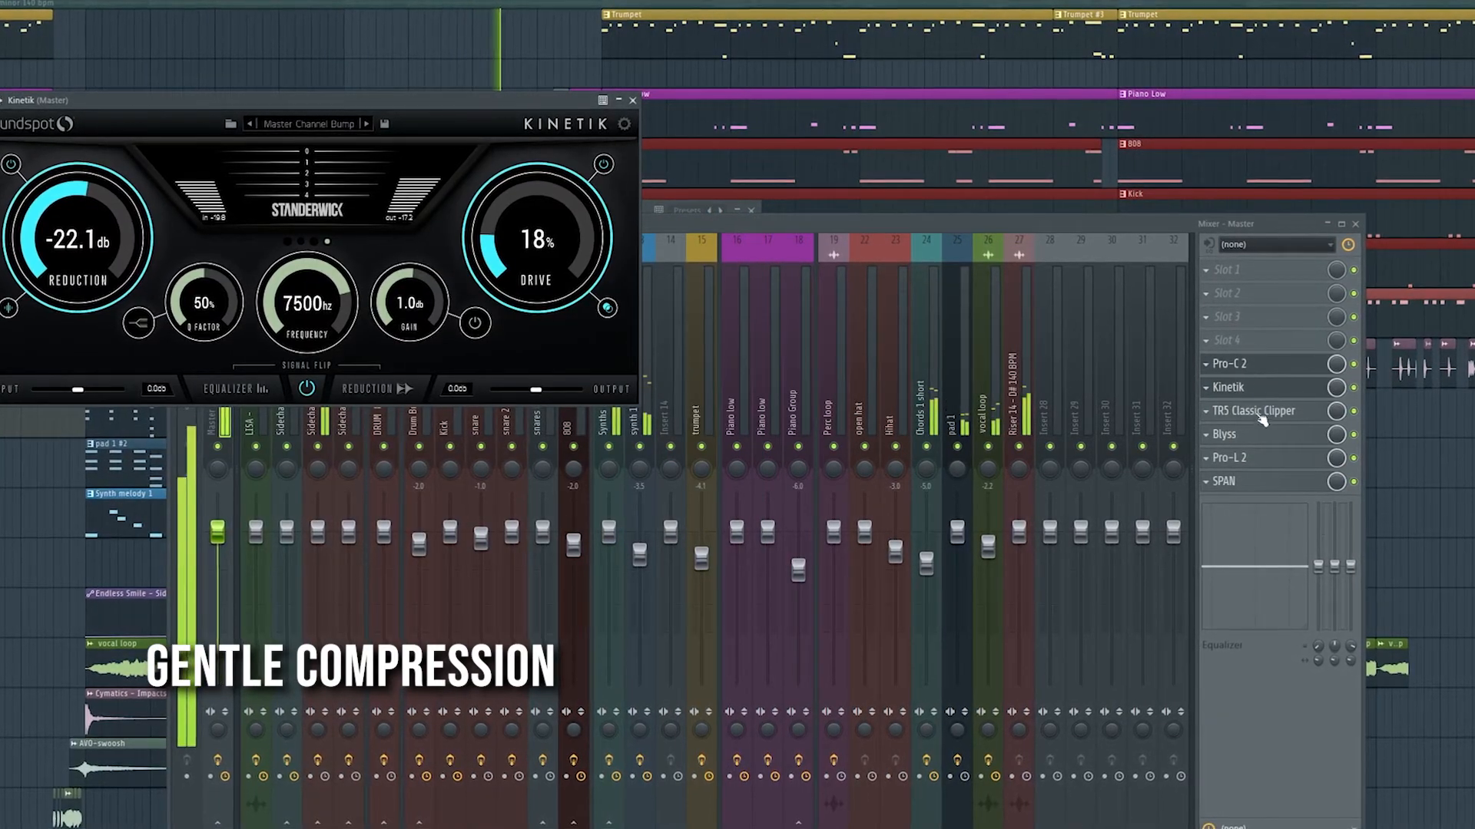
drag(503, 95, 820, 17)
click(1302, 415)
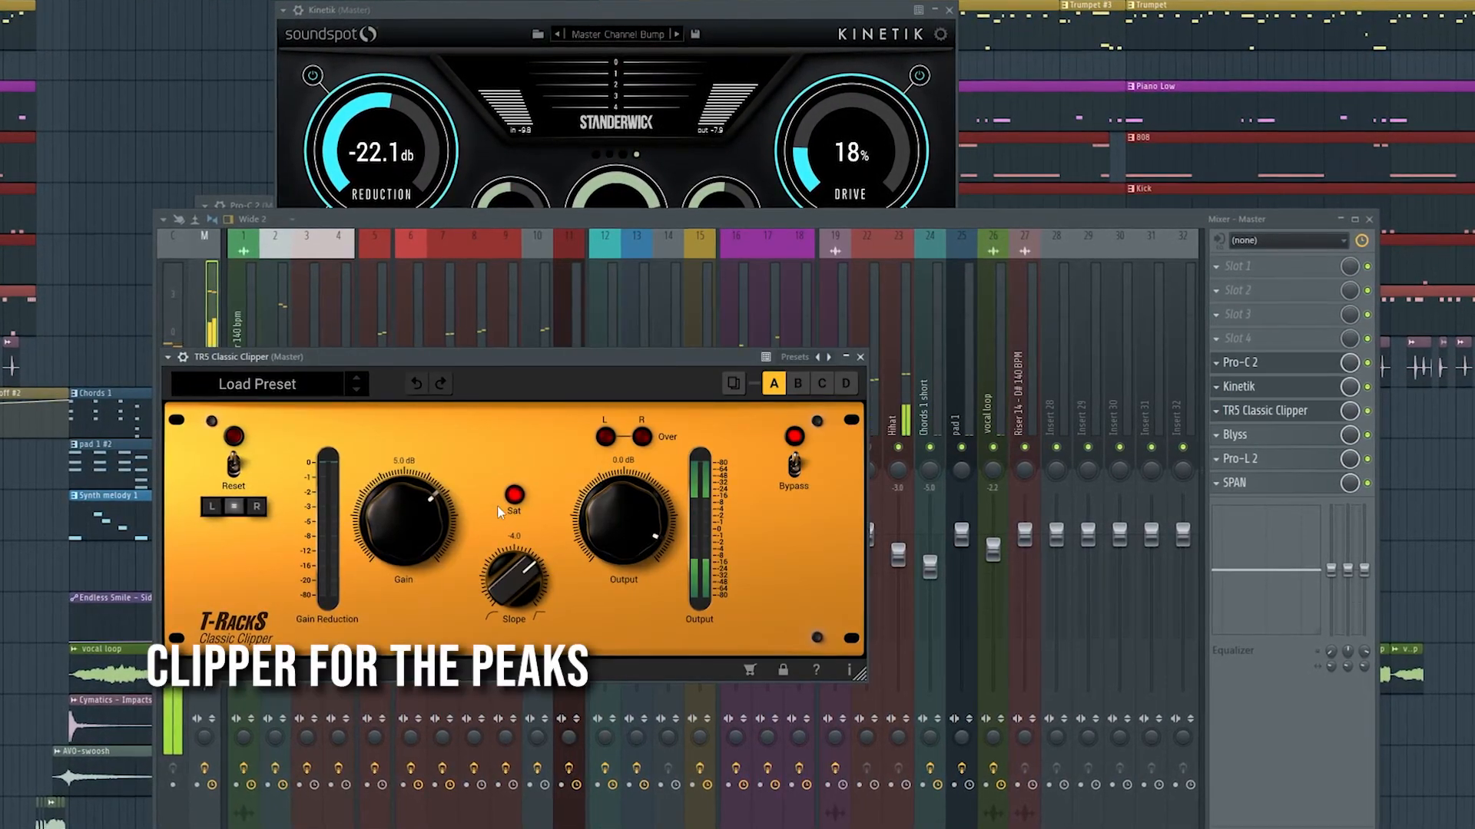
click(1295, 437)
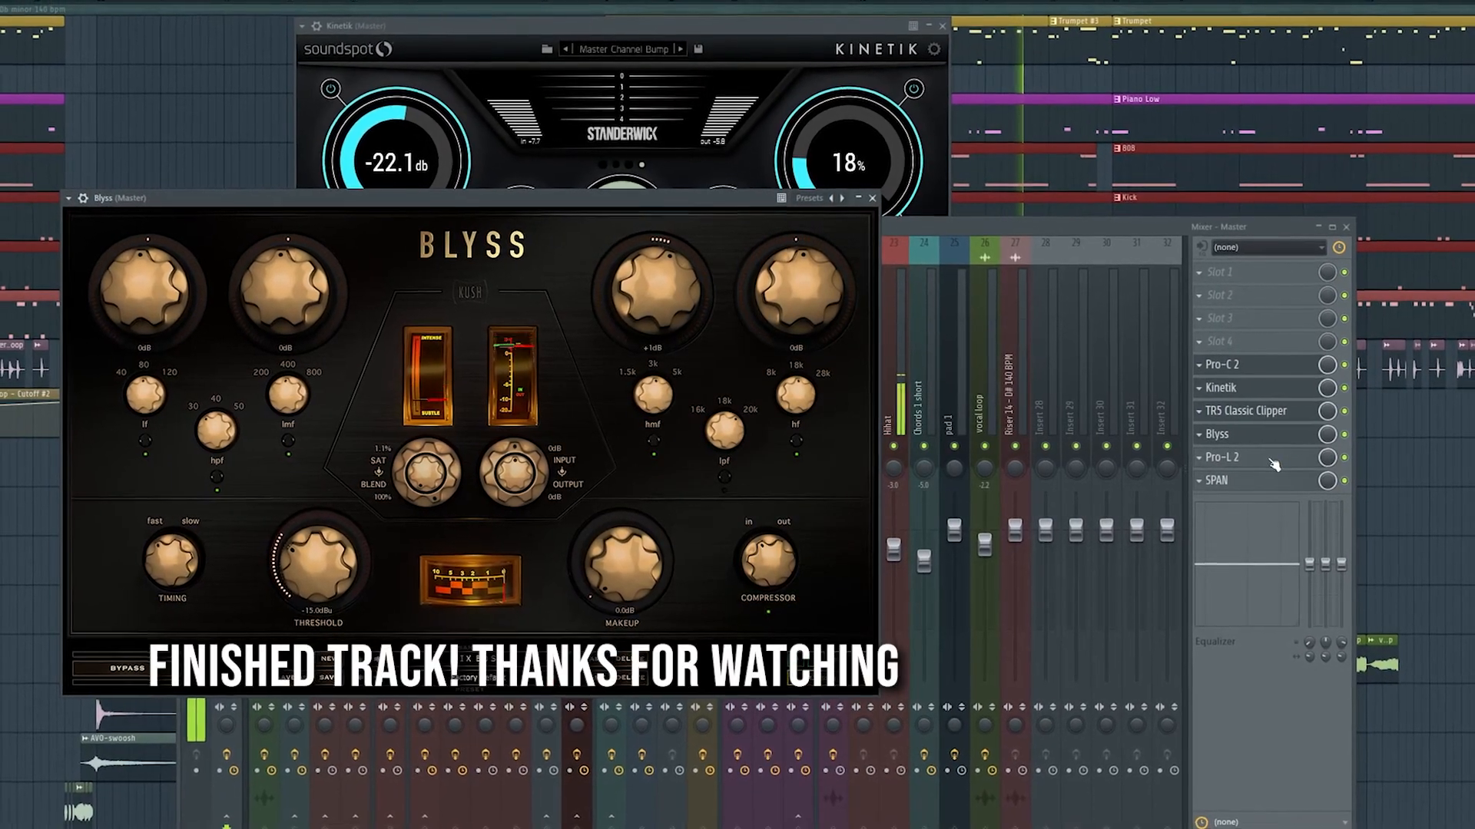
click(1281, 457)
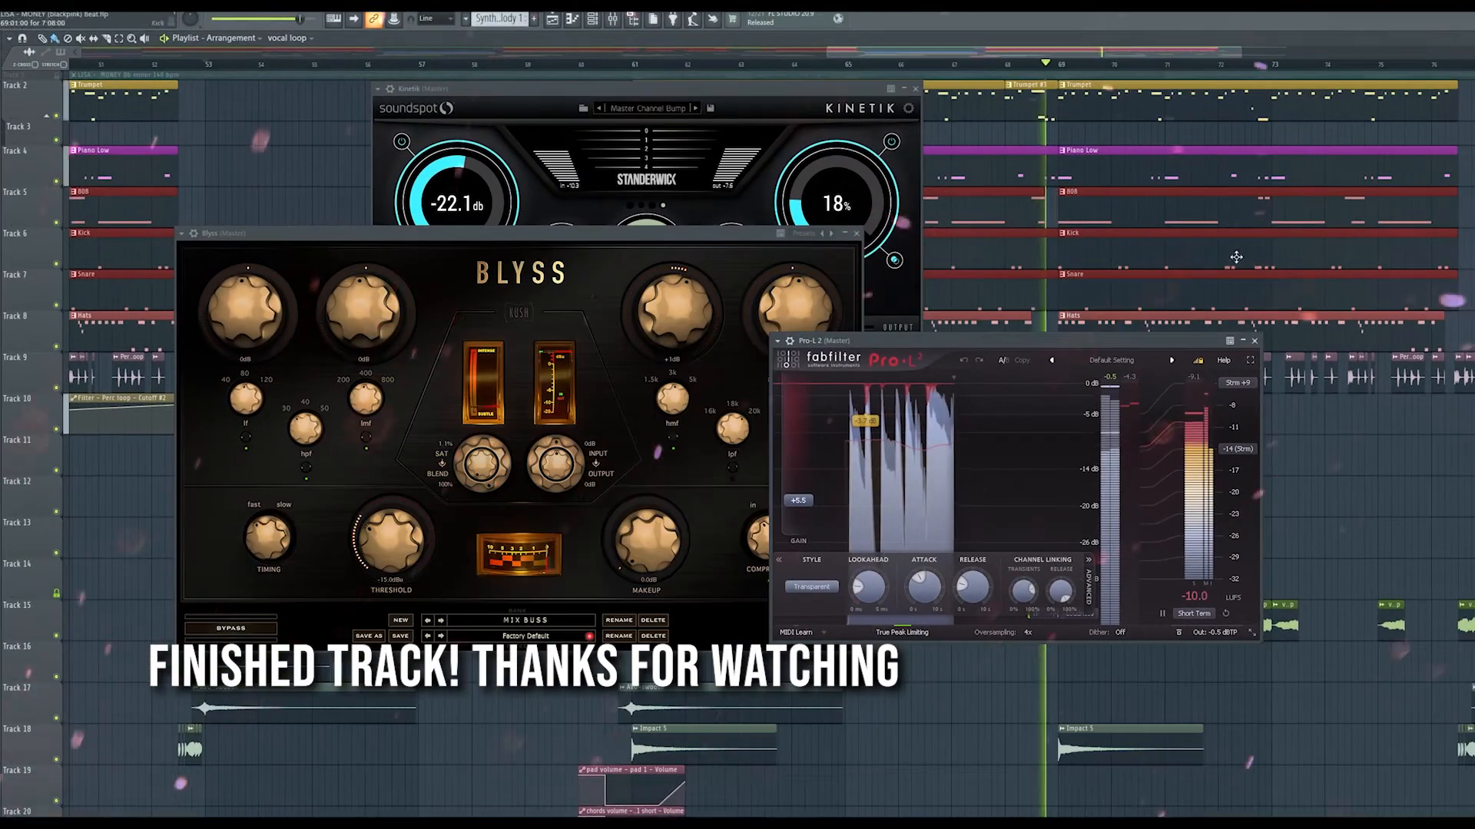